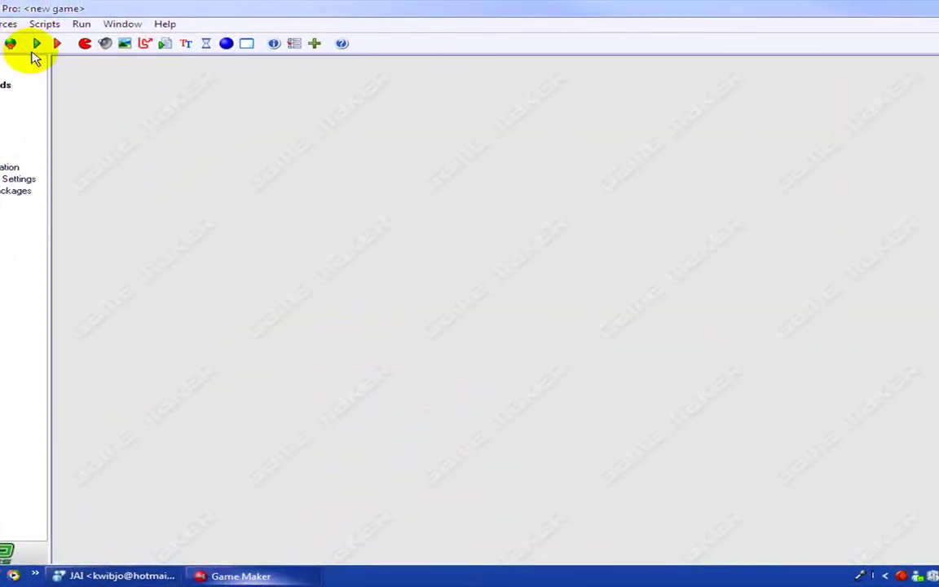
Step: Create a sprite named player from the Bear image in the various folder
{"action": "left_click", "coordinate": [85, 43]}
{"action": "left_click", "coordinate": [135, 116]}
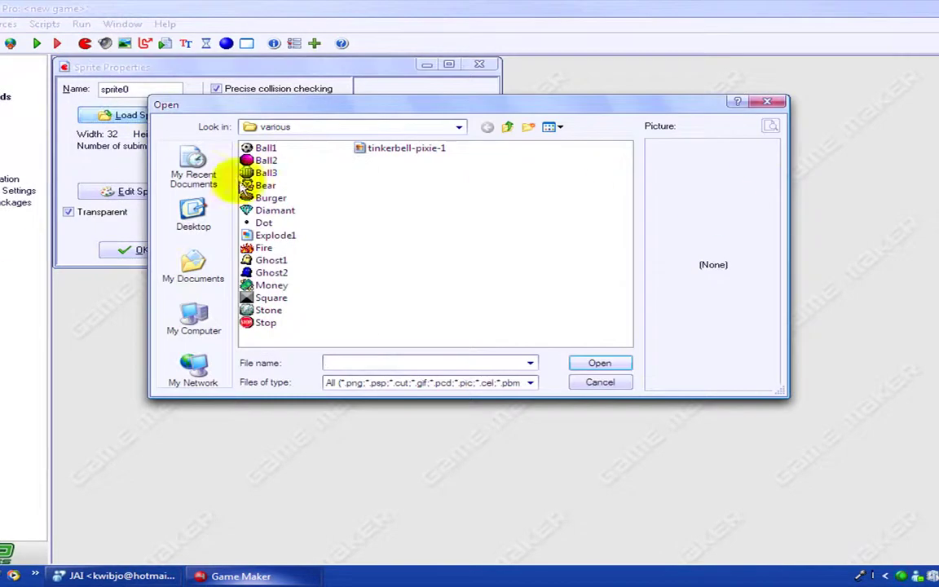
{"action": "left_click", "coordinate": [265, 186]}
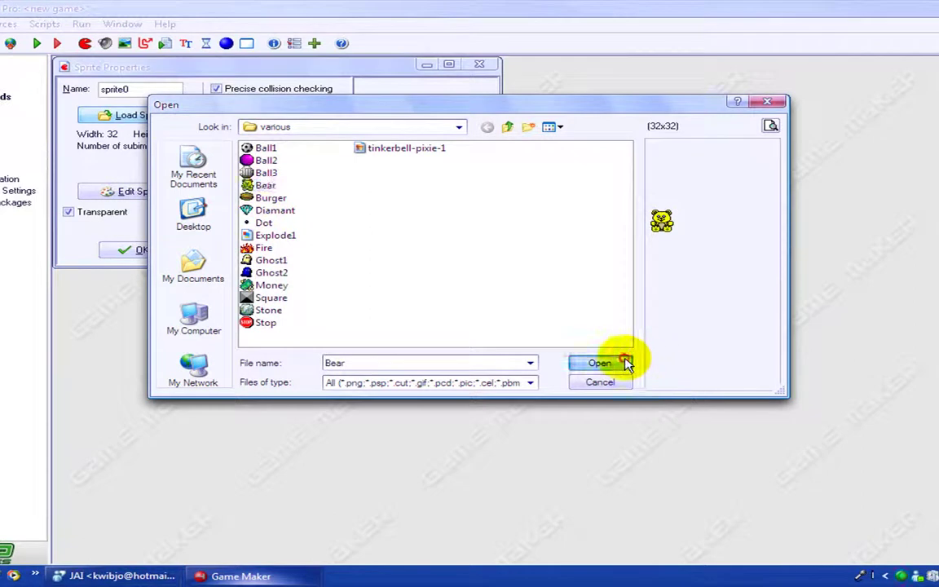
{"action": "left_click", "coordinate": [624, 362]}
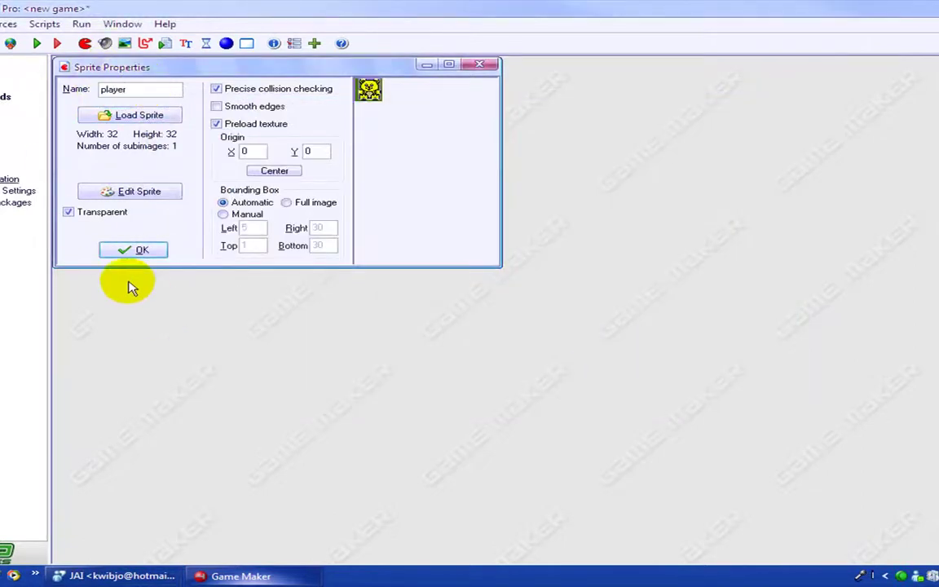
{"action": "left_click", "coordinate": [135, 253]}
Step: Create a second sprite named bullet from the Dot image
{"action": "left_click", "coordinate": [84, 44]}
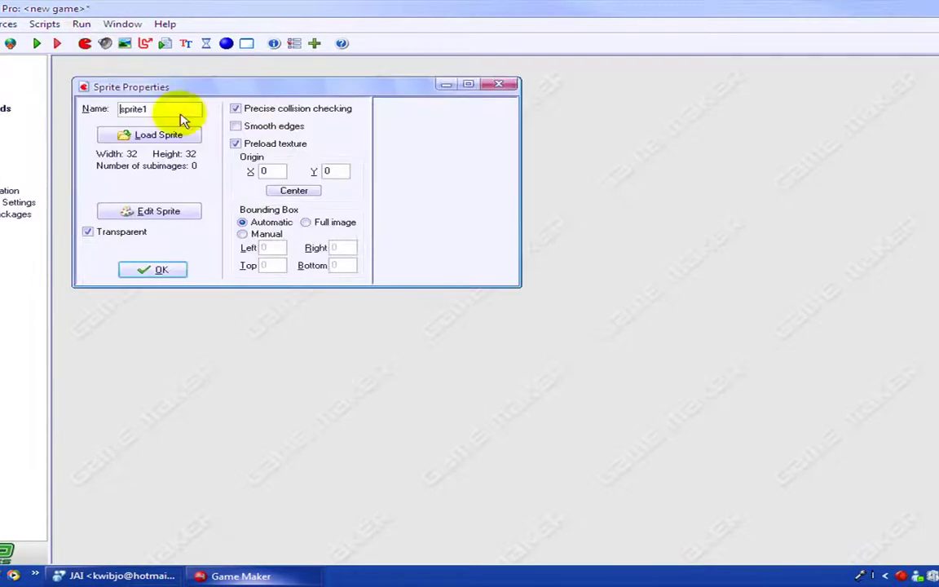
{"action": "left_click", "coordinate": [159, 136]}
{"action": "left_click", "coordinate": [262, 221]}
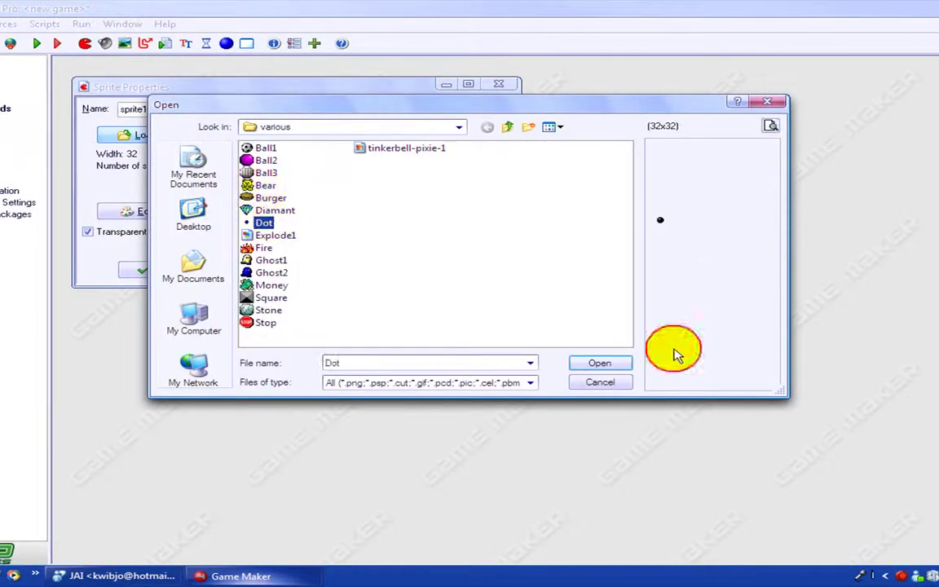
{"action": "left_click", "coordinate": [600, 363]}
{"action": "double_click", "coordinate": [161, 111]}
{"action": "type", "text": "bu"}
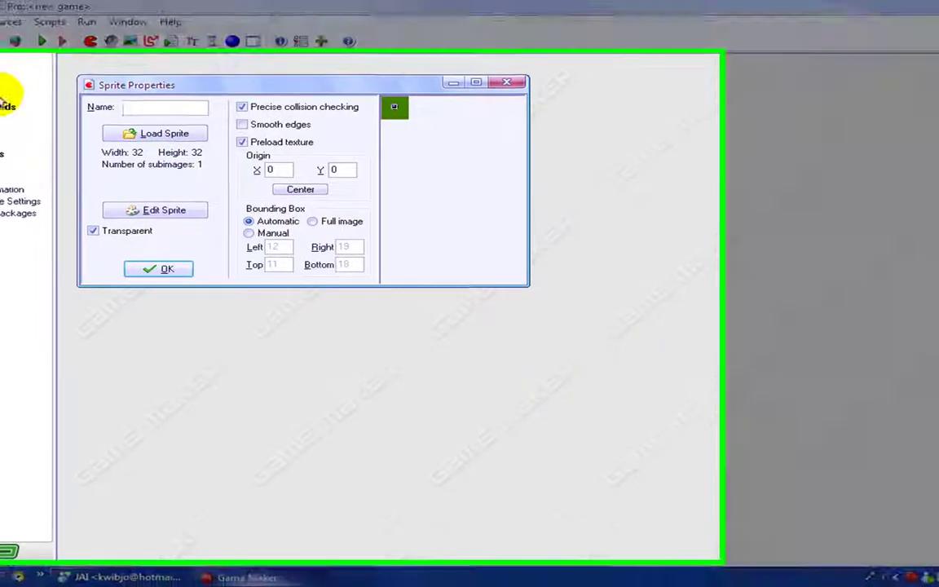
{"action": "type", "text": "ll"}
{"action": "type", "text": "et"}
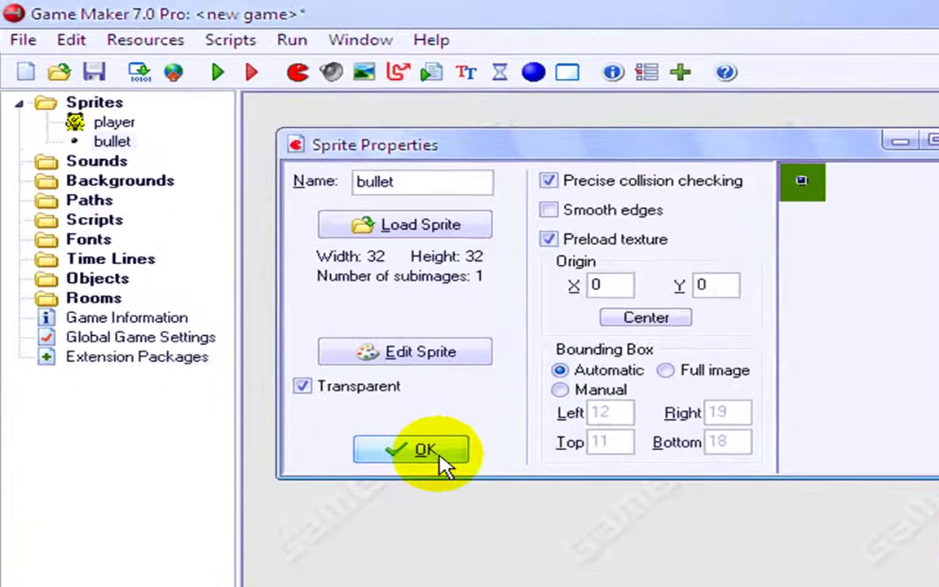
{"action": "left_click", "coordinate": [395, 397]}
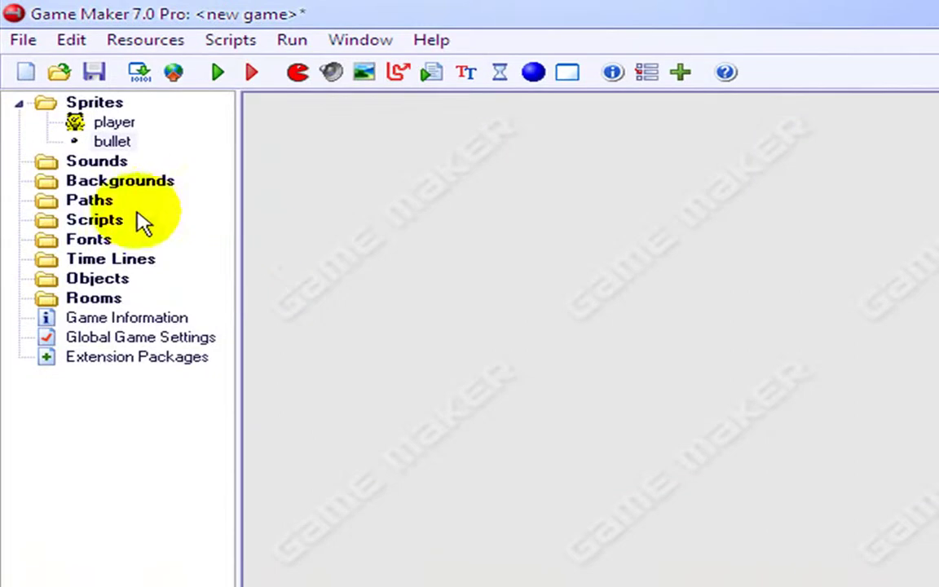
Step: Create an object named player, assign it the player sprite and make it solid
{"action": "left_click", "coordinate": [536, 82]}
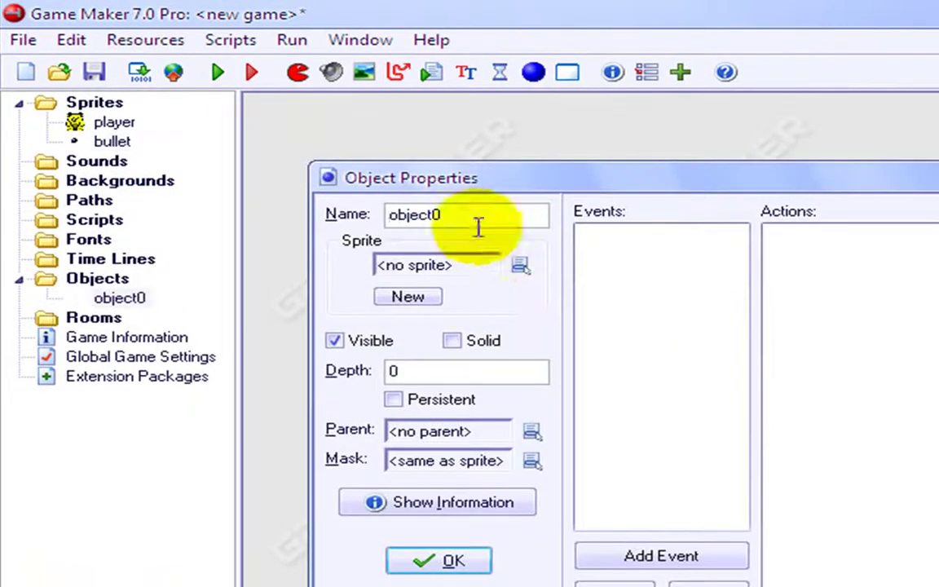
{"action": "type", "text": "player"}
{"action": "left_click", "coordinate": [519, 266]}
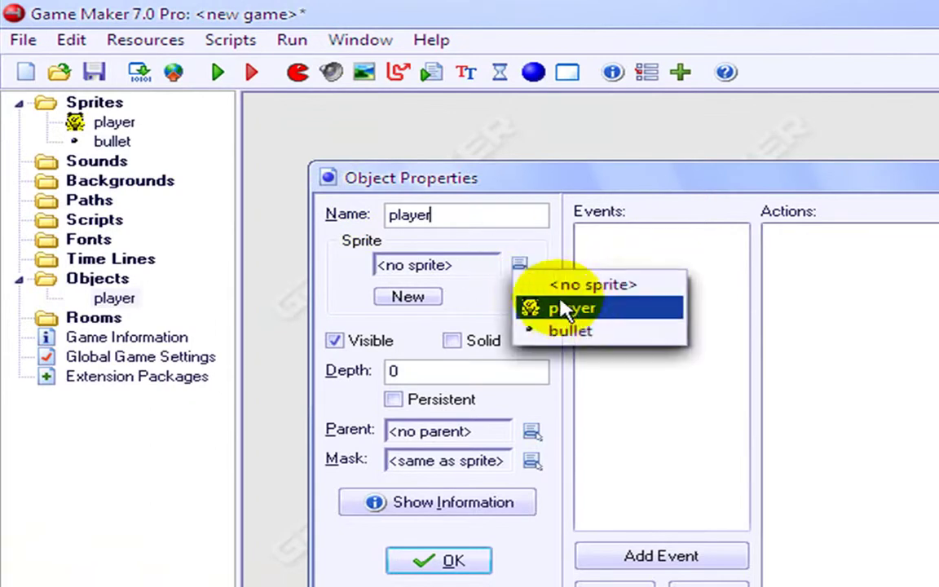
{"action": "left_click", "coordinate": [570, 310]}
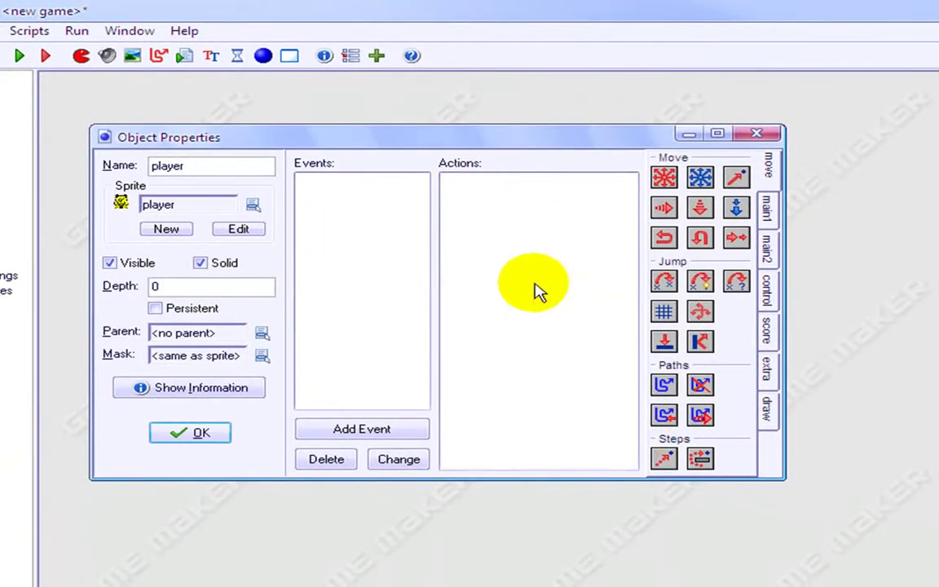
{"action": "left_click", "coordinate": [768, 208]}
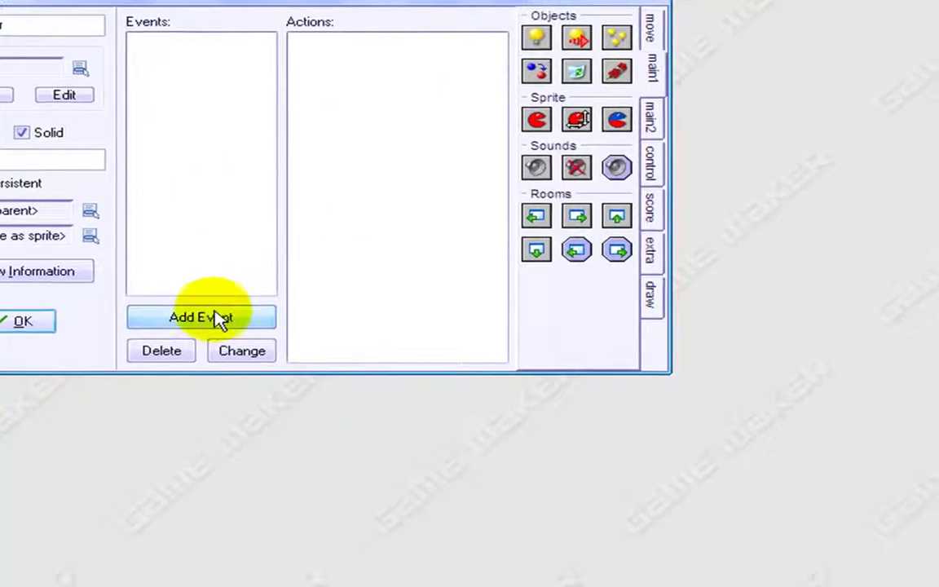
{"action": "left_click", "coordinate": [220, 319]}
{"action": "left_click", "coordinate": [522, 209]}
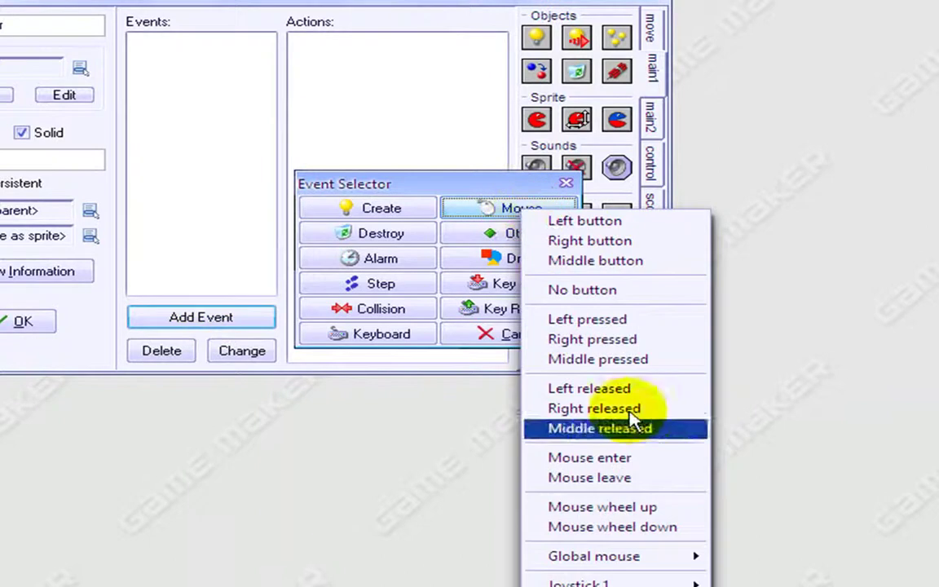
{"action": "mouse_move", "coordinate": [689, 557]}
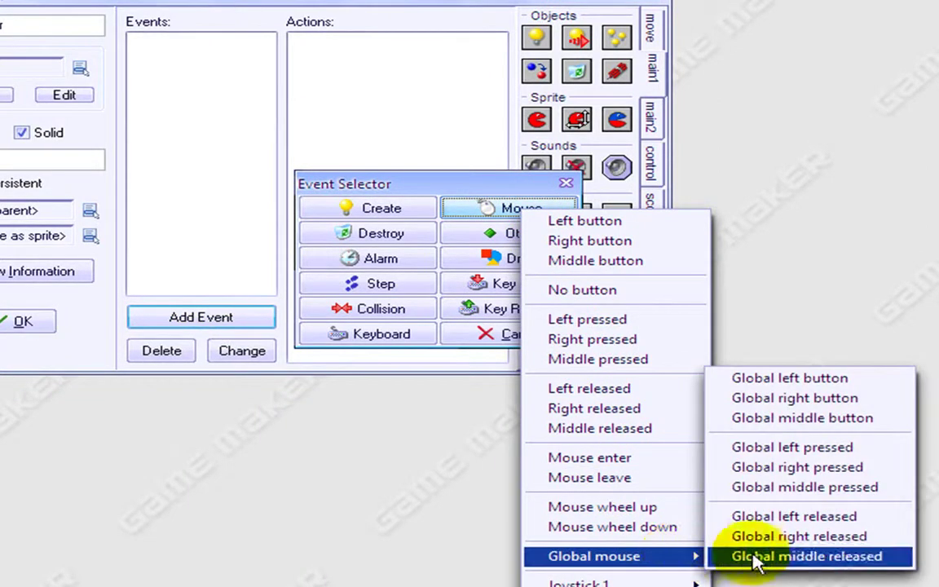
{"action": "left_click", "coordinate": [856, 518]}
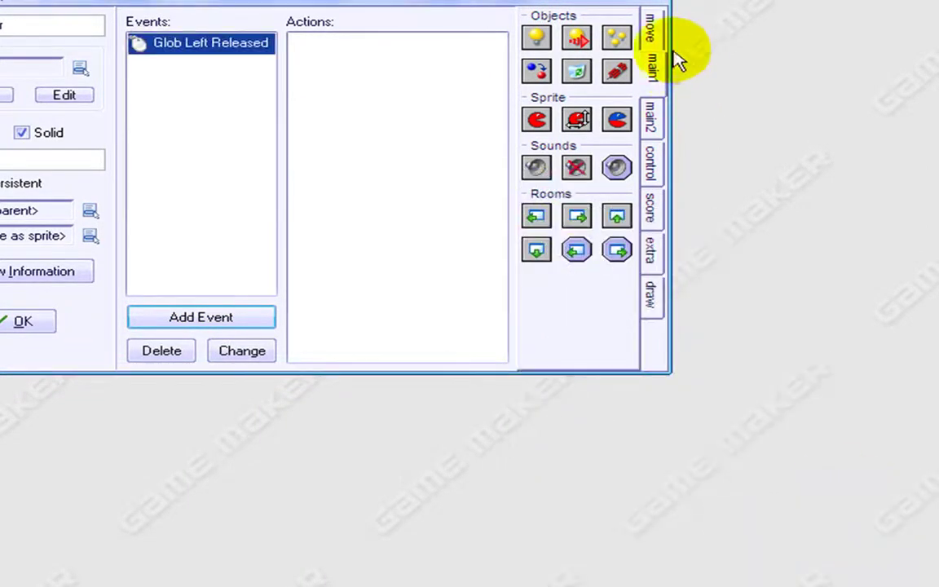
{"action": "left_click_drag", "start_coordinate": [540, 39], "coordinate": [388, 74]}
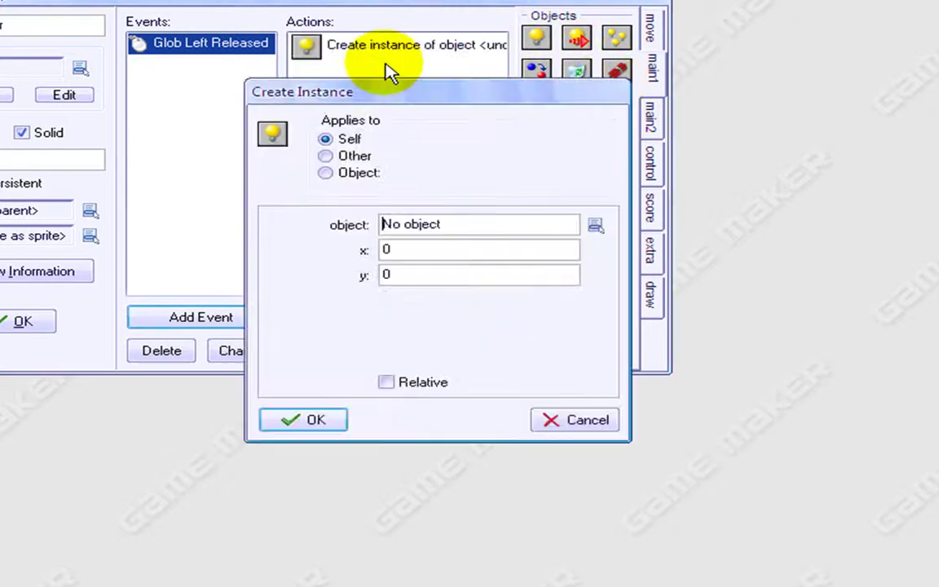
{"action": "left_click", "coordinate": [690, 265]}
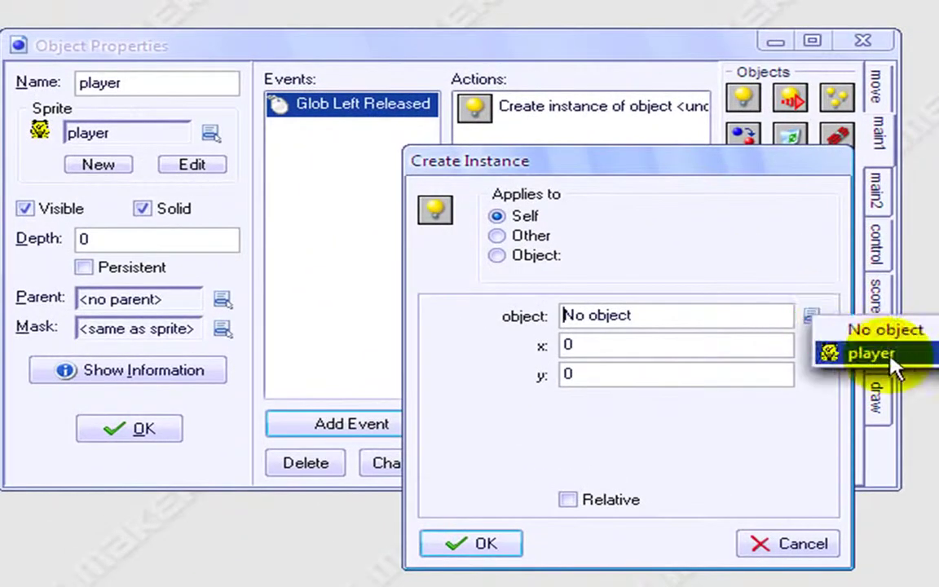
{"action": "left_click", "coordinate": [800, 436]}
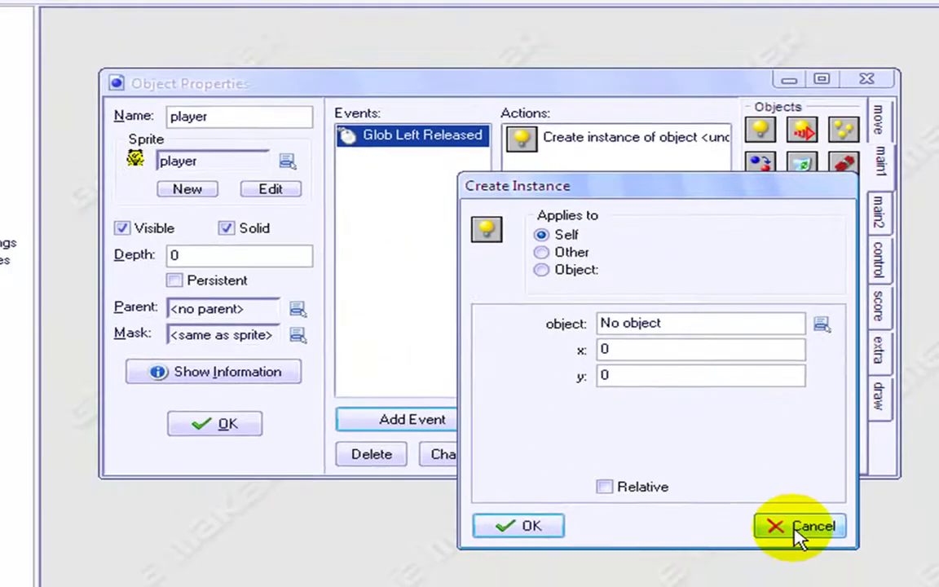
{"action": "left_click", "coordinate": [782, 544]}
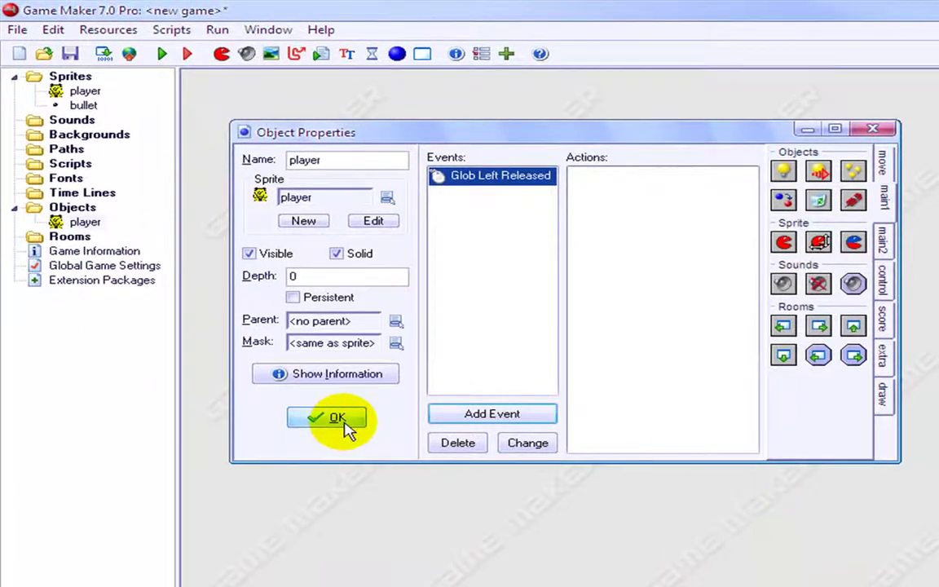
Step: Confirm the player object and create another object named bullet that uses the bullet sprite
{"action": "left_click", "coordinate": [335, 418]}
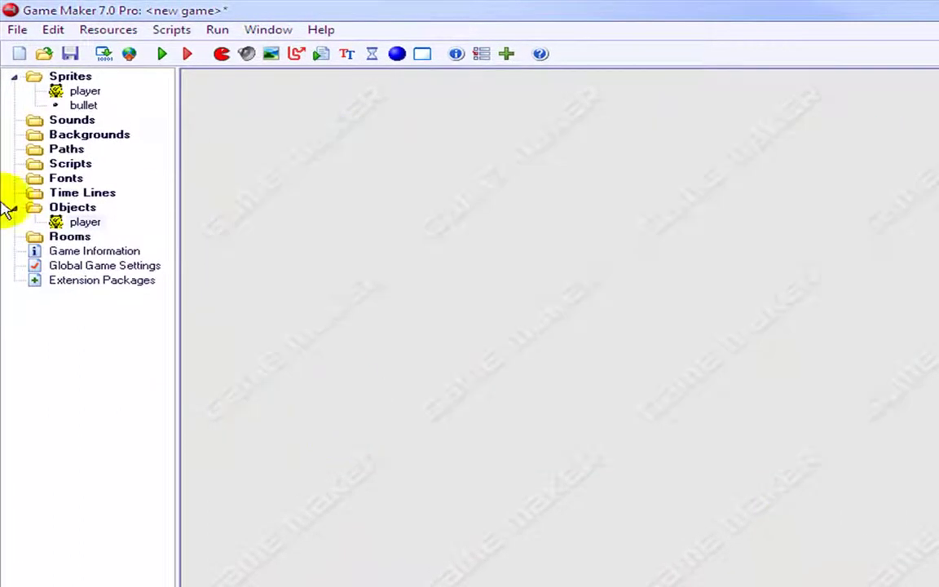
{"action": "left_click", "coordinate": [397, 54]}
{"action": "double_click", "coordinate": [380, 183]}
{"action": "type", "text": "bullet"}
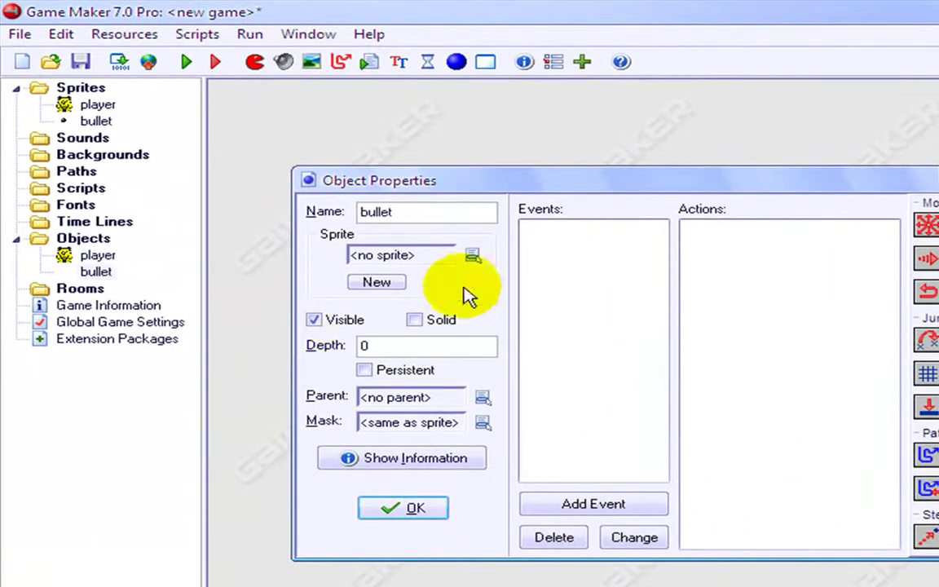
{"action": "left_click", "coordinate": [473, 255]}
{"action": "left_click", "coordinate": [542, 314]}
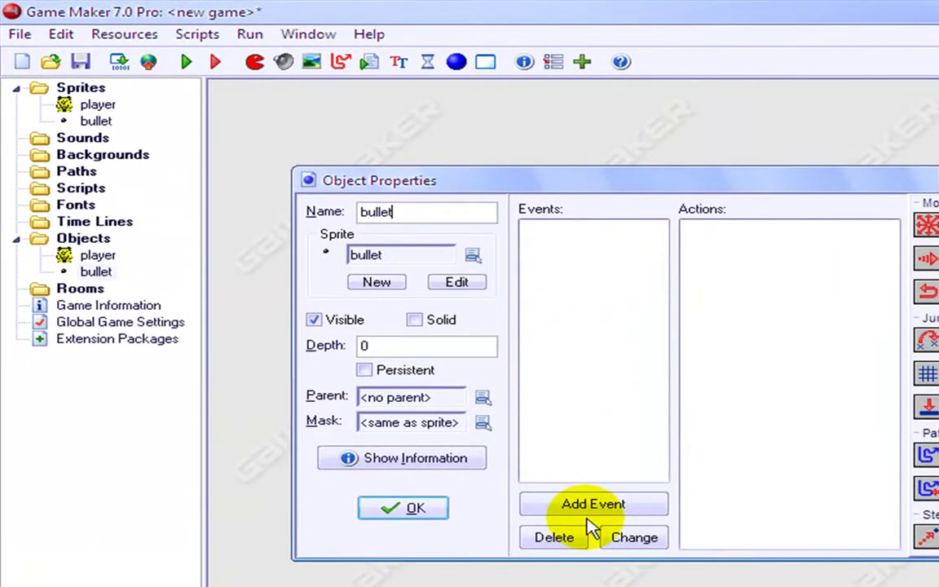
{"action": "left_click", "coordinate": [399, 508]}
Step: Reopen the player object and add a Global left released mouse event
{"action": "double_click", "coordinate": [90, 259]}
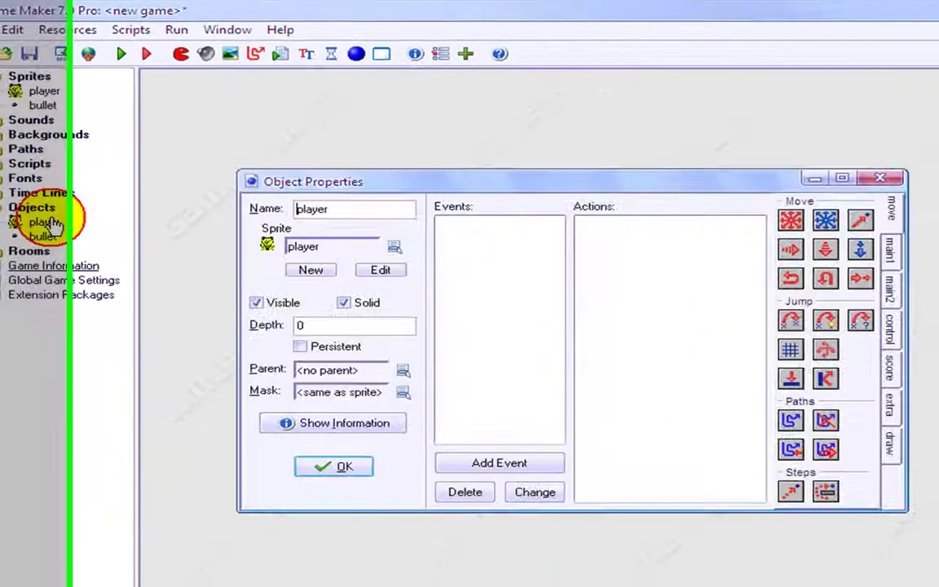
{"action": "left_click", "coordinate": [350, 372]}
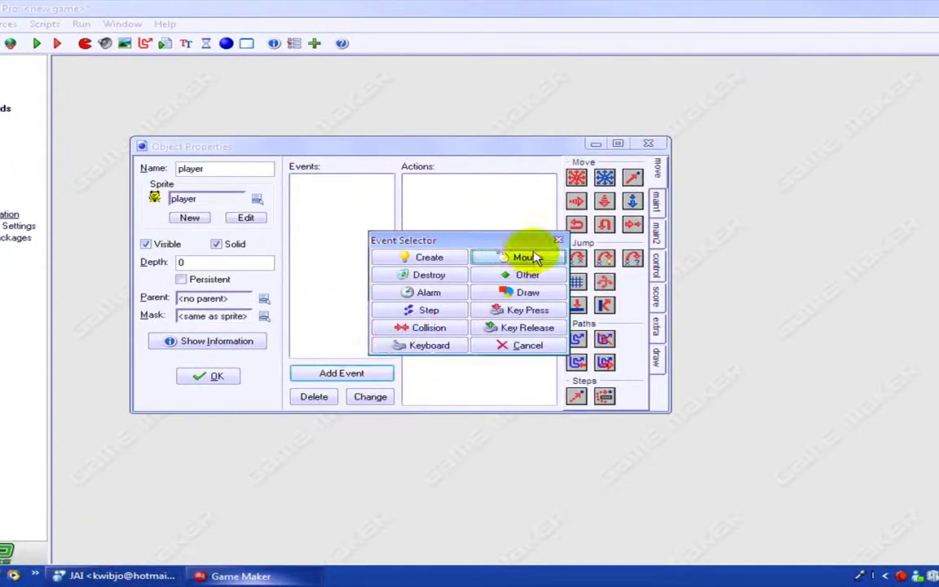
{"action": "left_click", "coordinate": [534, 257]}
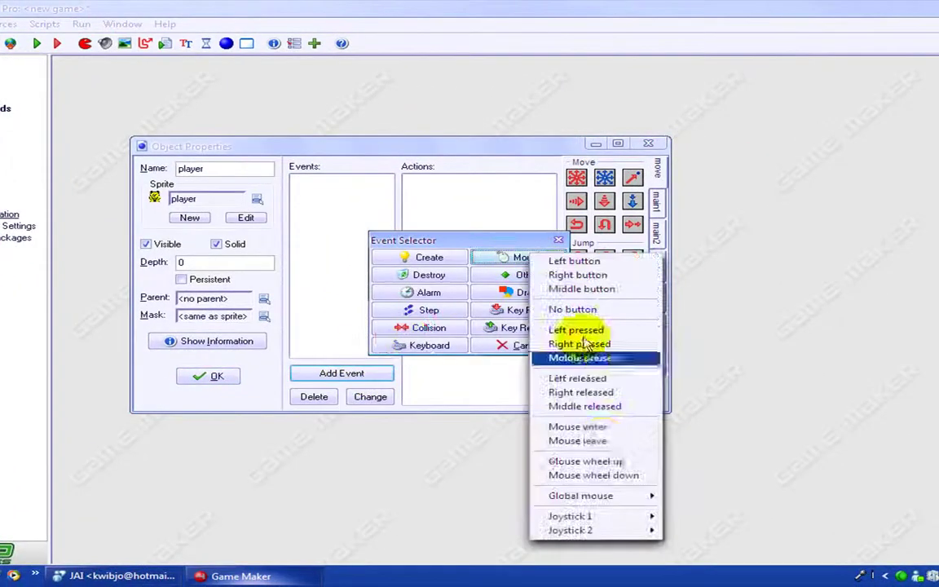
{"action": "mouse_move", "coordinate": [611, 495]}
{"action": "left_click", "coordinate": [721, 467]}
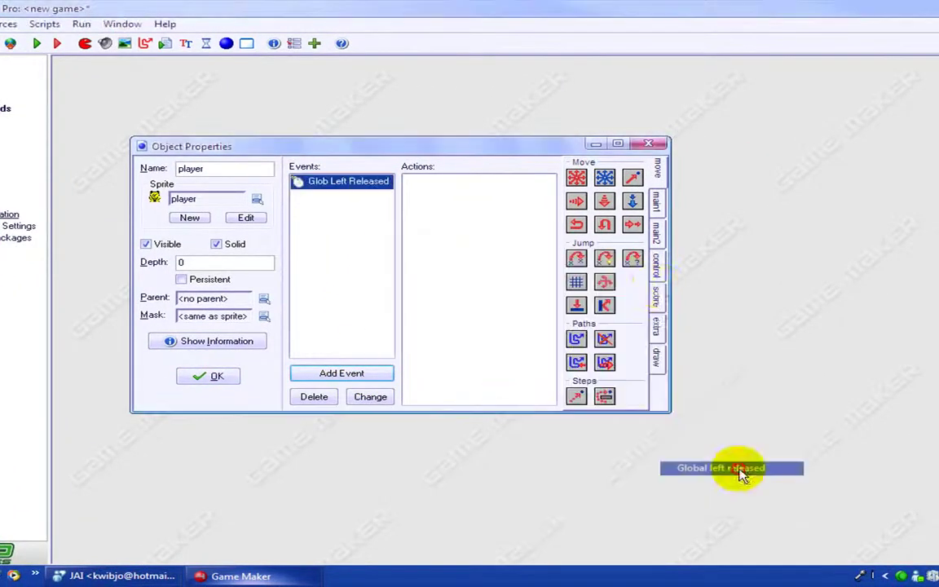
Step: Add a Create Instance action that spawns the bullet object at x player.x and y player.y, and confirm the player object
{"action": "left_click", "coordinate": [656, 204]}
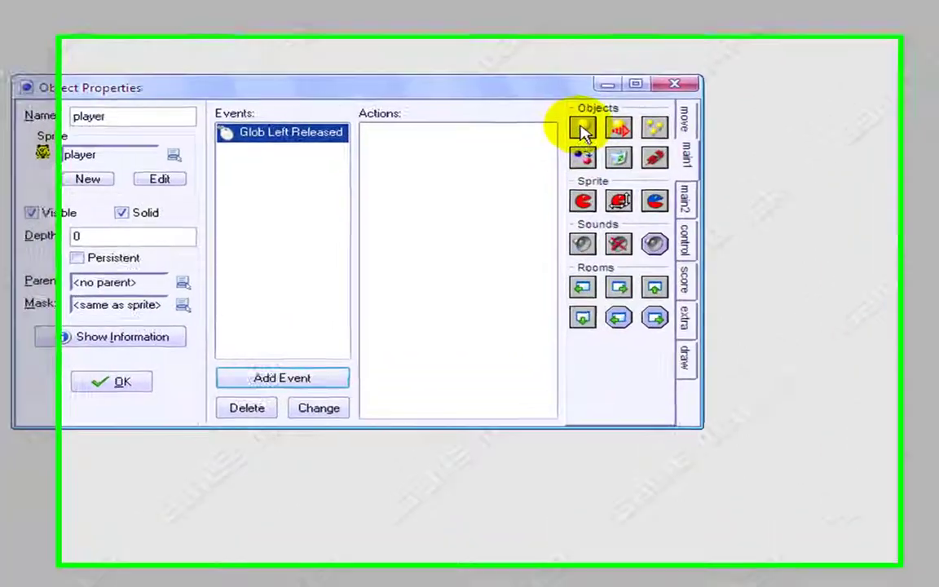
{"action": "left_click_drag", "start_coordinate": [581, 131], "coordinate": [453, 154]}
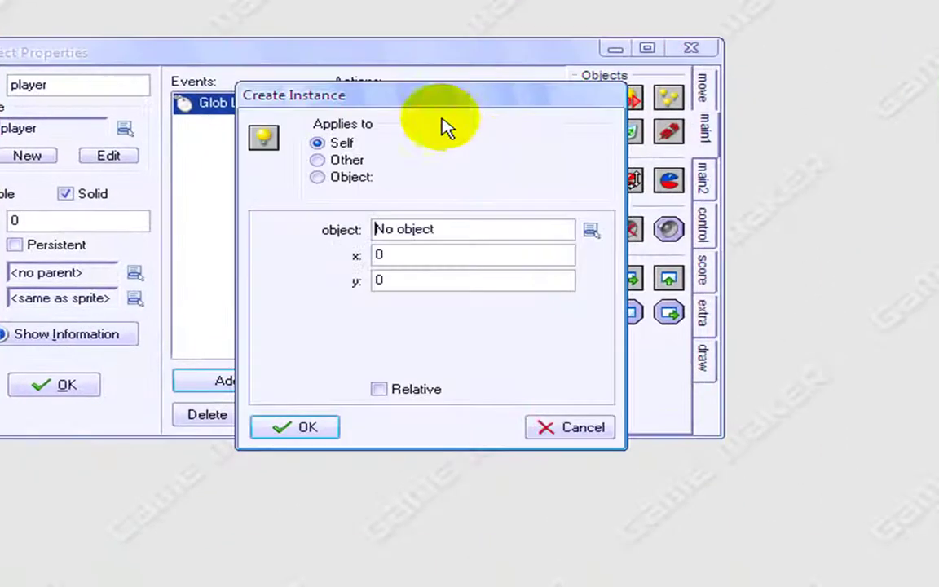
{"action": "left_click", "coordinate": [586, 245]}
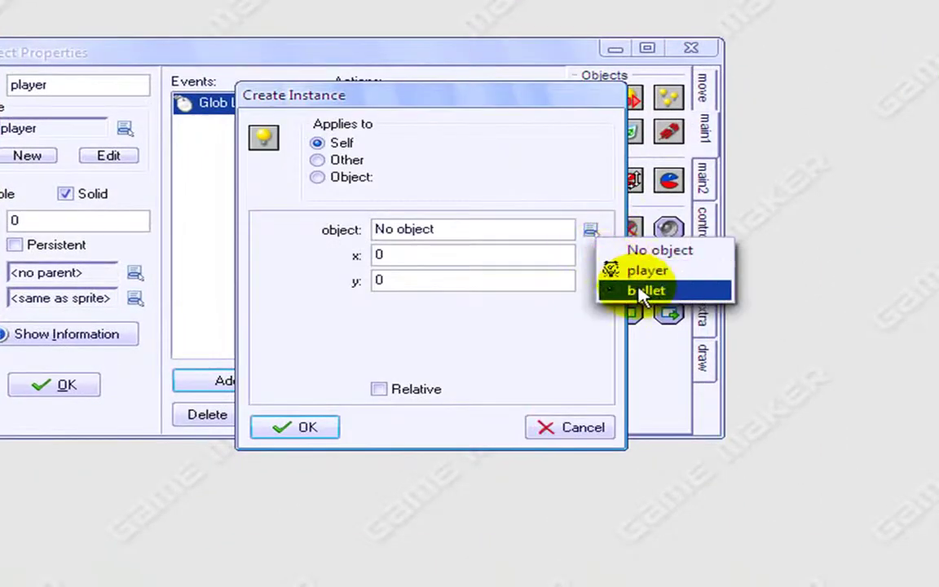
{"action": "left_click", "coordinate": [641, 292]}
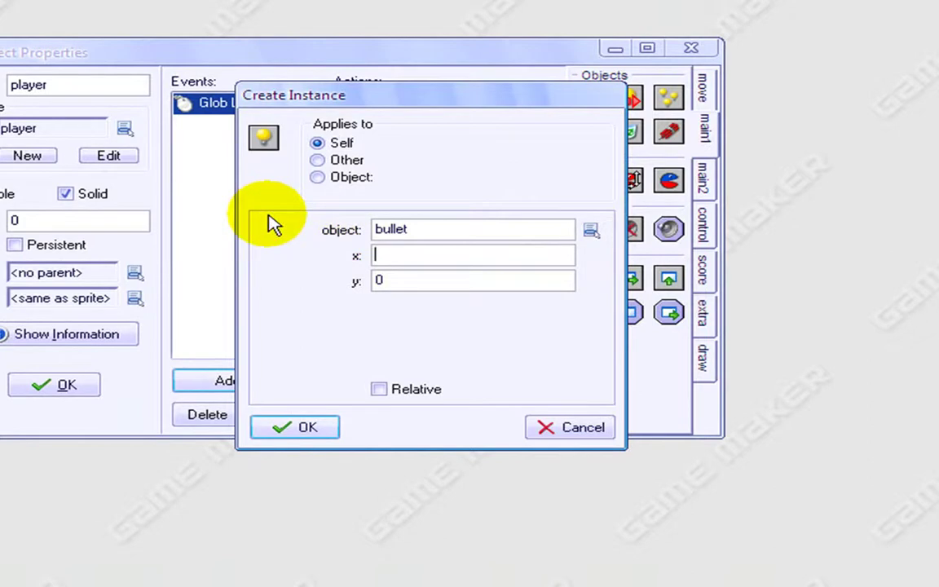
{"action": "type", "text": "player"}
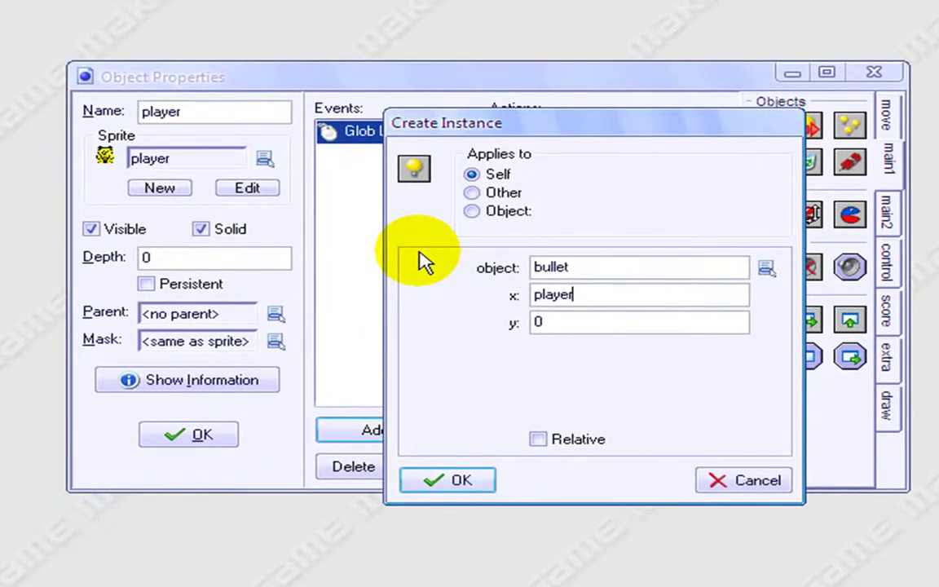
{"action": "type", "text": ".x"}
{"action": "key", "text": "Tab"}
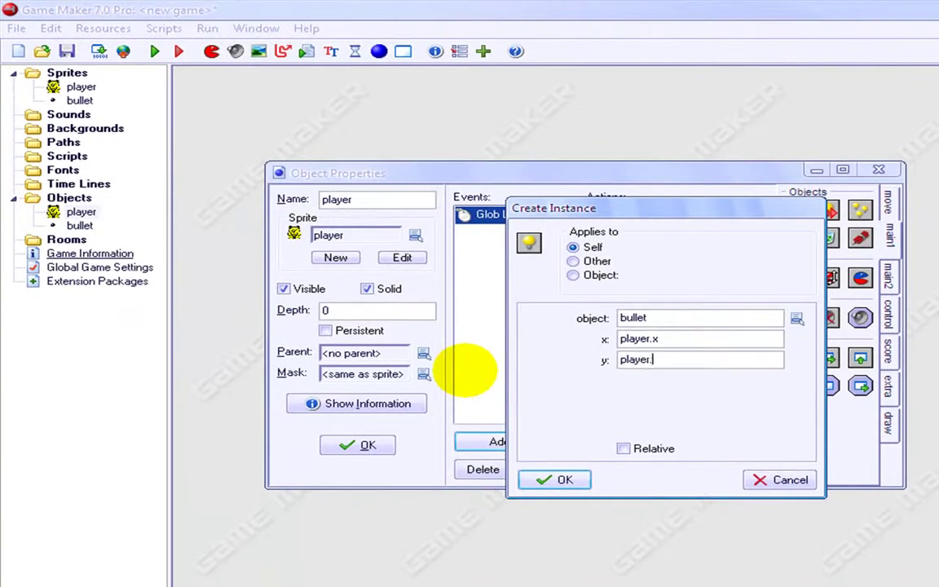
{"action": "type", "text": "player.y"}
{"action": "left_click", "coordinate": [563, 482]}
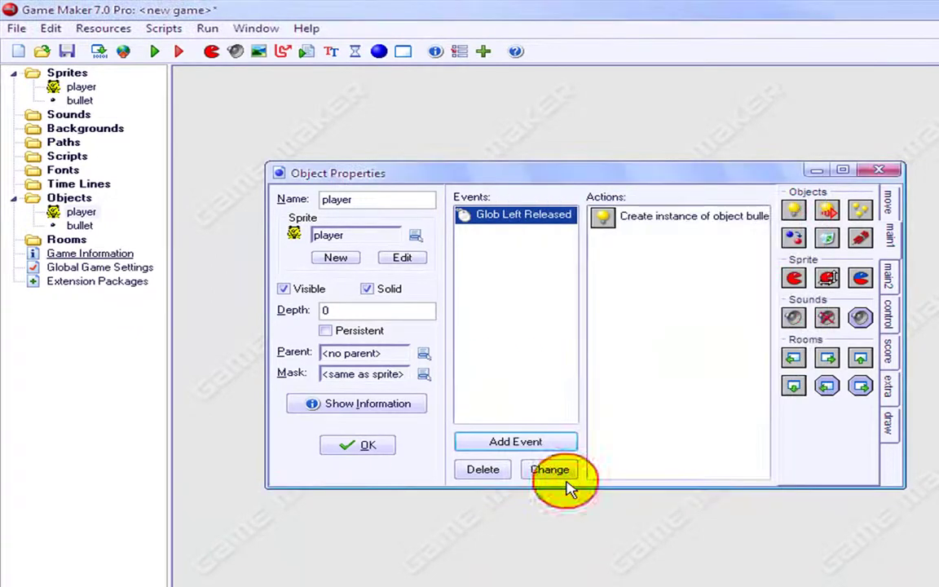
{"action": "left_click", "coordinate": [346, 450]}
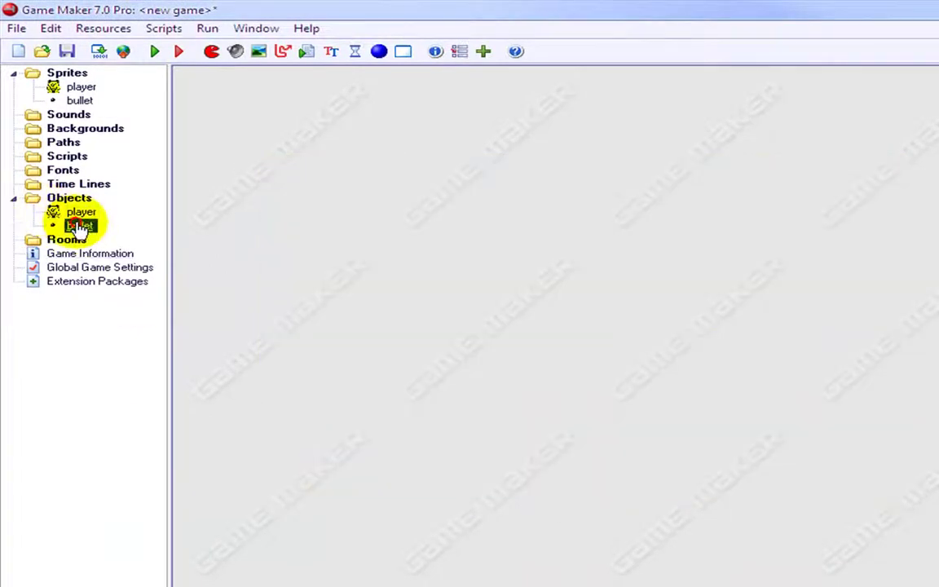
Step: Open the bullet object, add a Create event and give it a Move Towards action
{"action": "double_click", "coordinate": [79, 226]}
{"action": "left_click", "coordinate": [539, 463]}
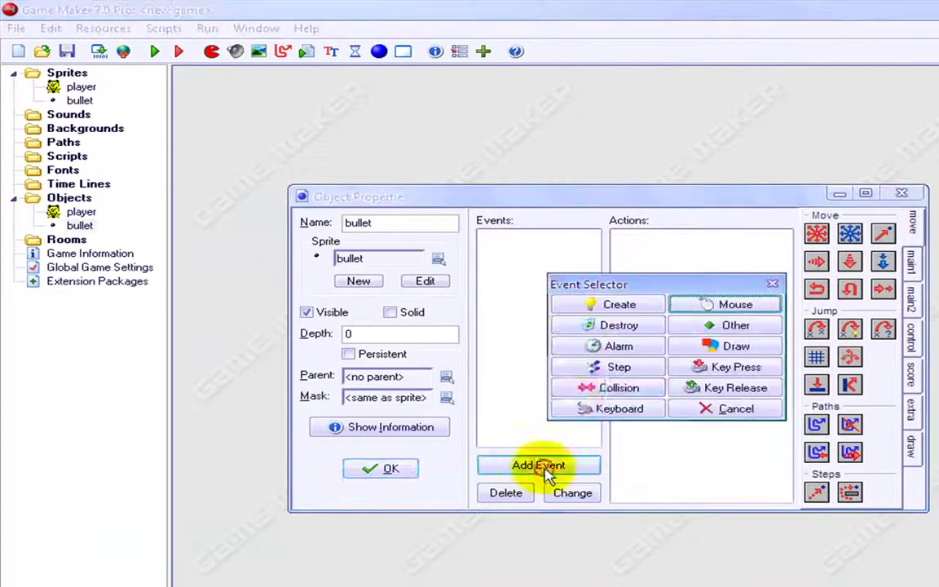
{"action": "left_click", "coordinate": [609, 306]}
{"action": "left_click_drag", "start_coordinate": [883, 234], "coordinate": [657, 285]}
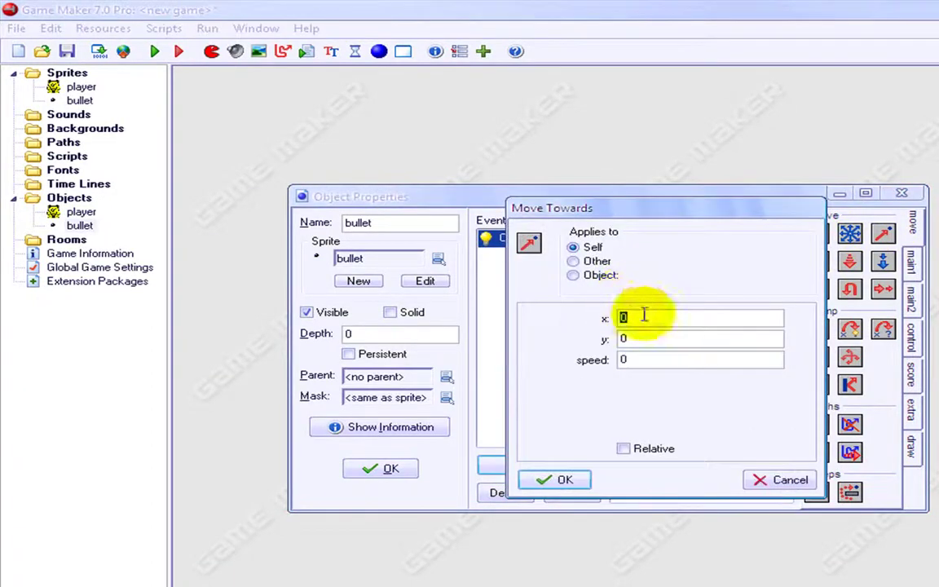
Step: Set the Move Towards action to x mouse_x, y mouse_y and speed 3, and confirm the bullet object
{"action": "type", "text": "play"}
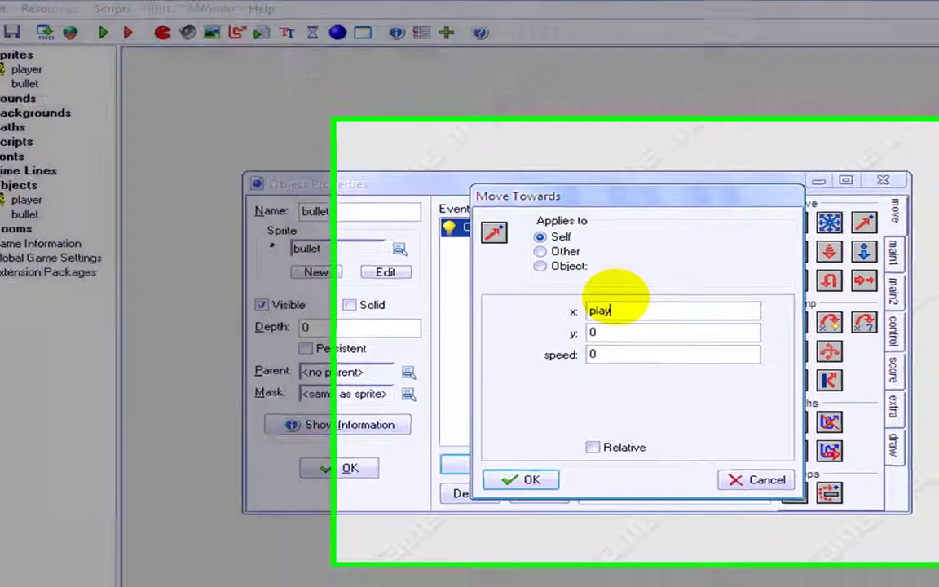
{"action": "key", "text": "BackSpace"}
{"action": "key", "text": "BackSpace"}
{"action": "key", "text": "BackSpace"}
{"action": "key", "text": "BackSpace"}
{"action": "type", "text": "mouse_x"}
{"action": "left_click", "coordinate": [419, 280]}
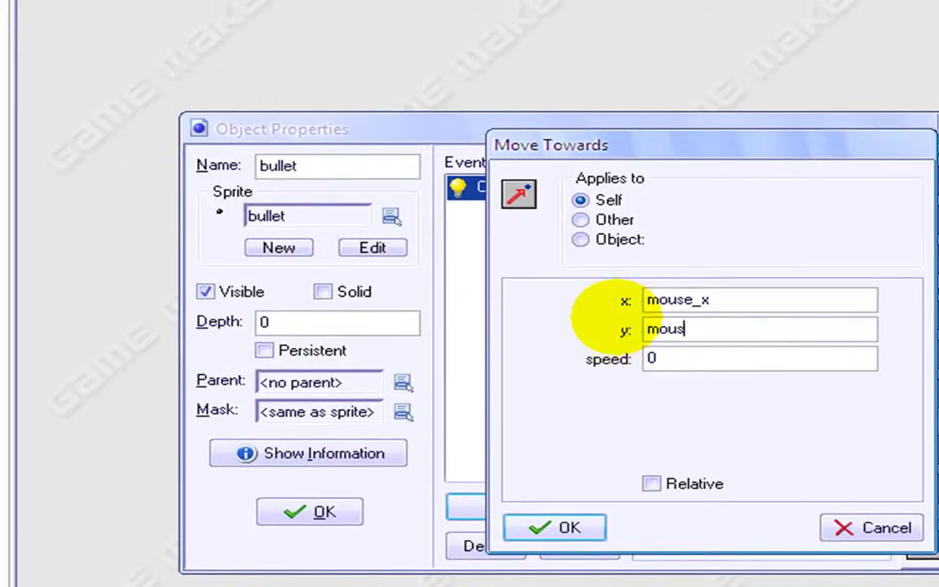
{"action": "double_click", "coordinate": [687, 365]}
{"action": "type", "text": "3"}
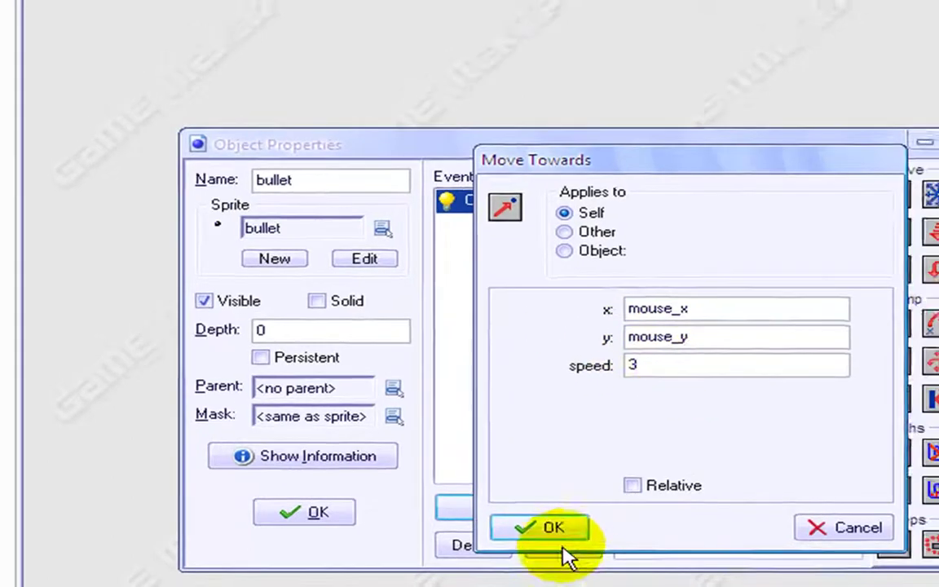
{"action": "left_click", "coordinate": [554, 527]}
{"action": "left_click", "coordinate": [310, 511]}
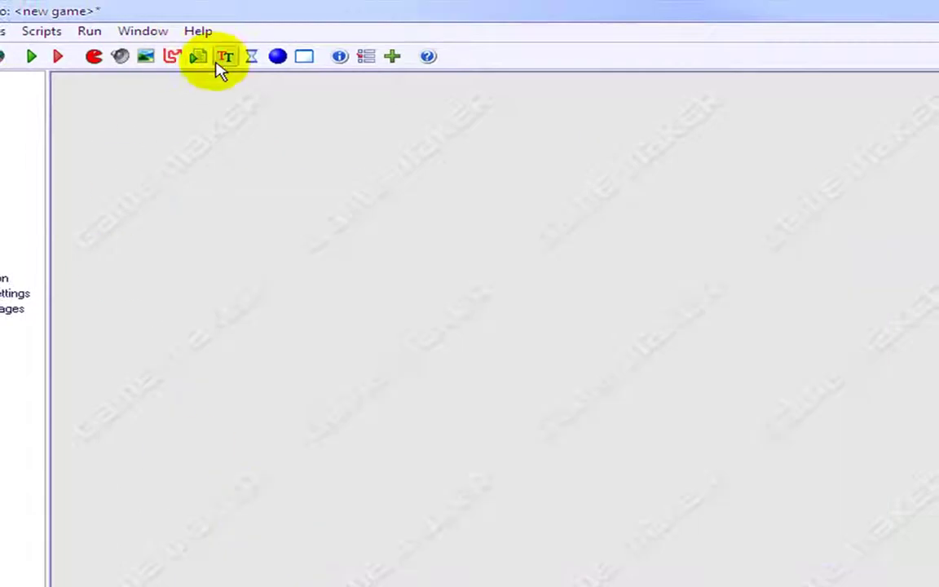
Step: Create and confirm an empty room, and create a background loaded from the back4 image
{"action": "left_click", "coordinate": [303, 57]}
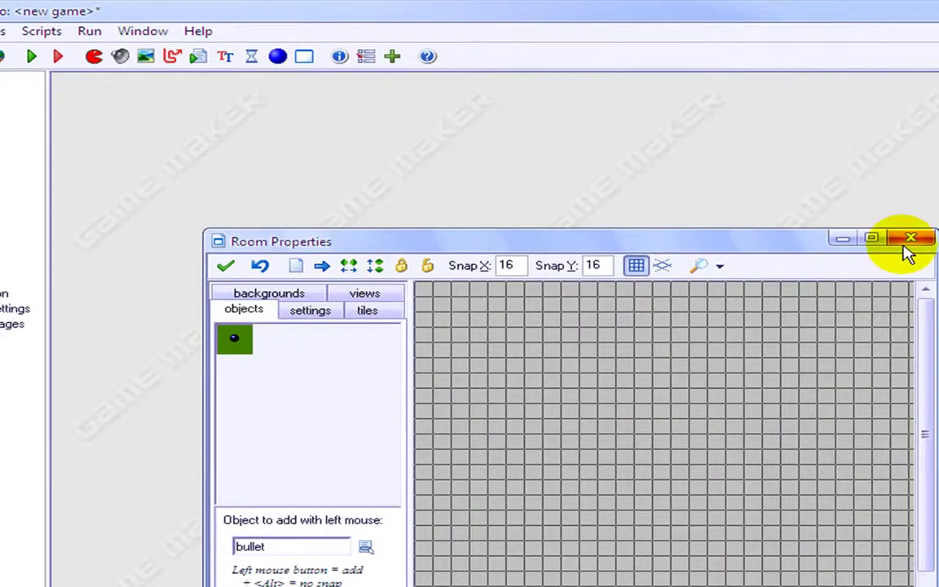
{"action": "left_click", "coordinate": [223, 264]}
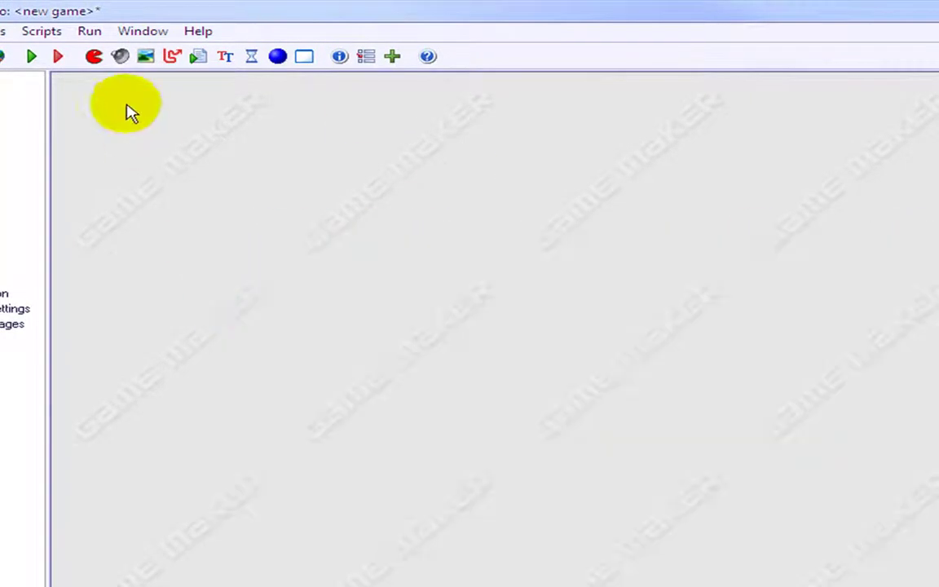
{"action": "left_click", "coordinate": [144, 57]}
{"action": "left_click", "coordinate": [335, 317]}
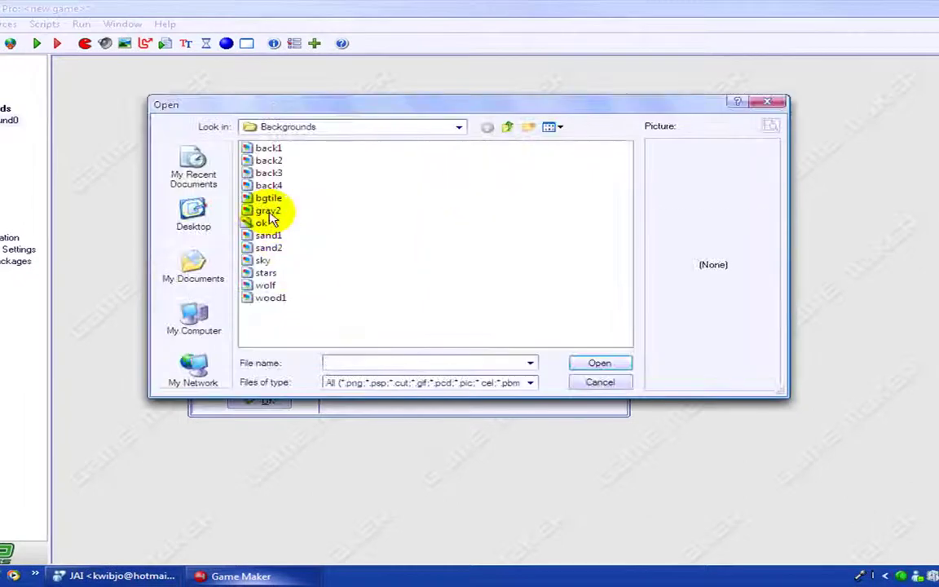
{"action": "left_click", "coordinate": [269, 211]}
{"action": "left_click", "coordinate": [270, 199]}
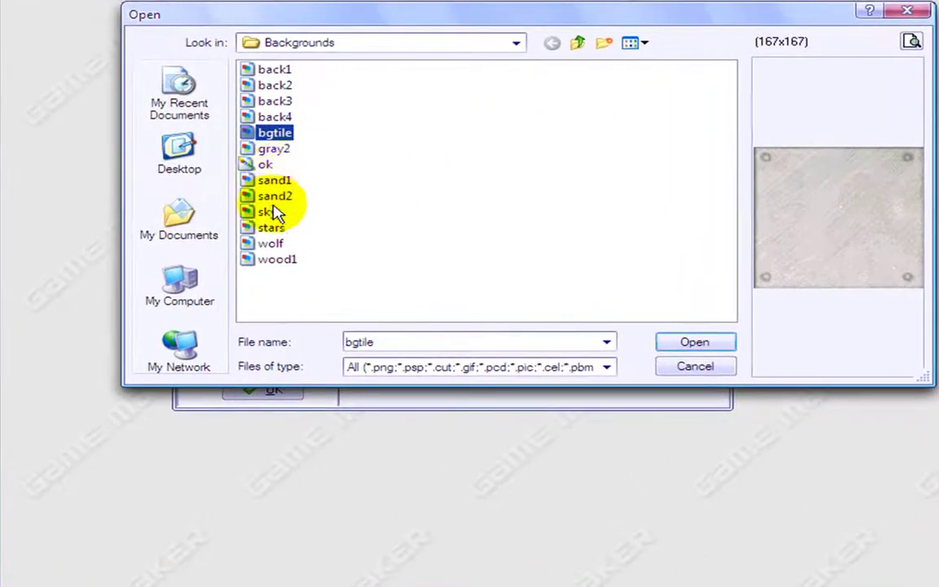
{"action": "left_click", "coordinate": [277, 117]}
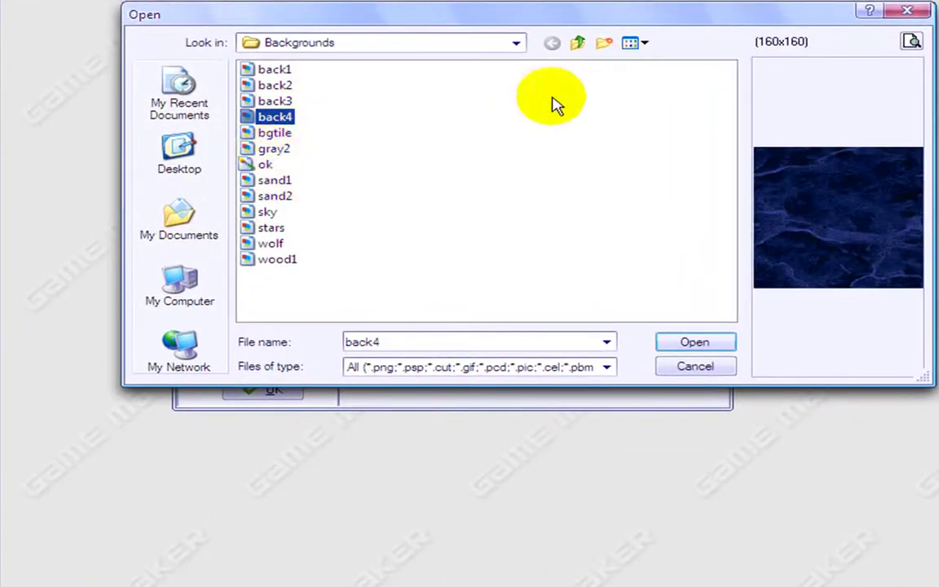
{"action": "left_click", "coordinate": [282, 243]}
{"action": "left_click", "coordinate": [277, 119]}
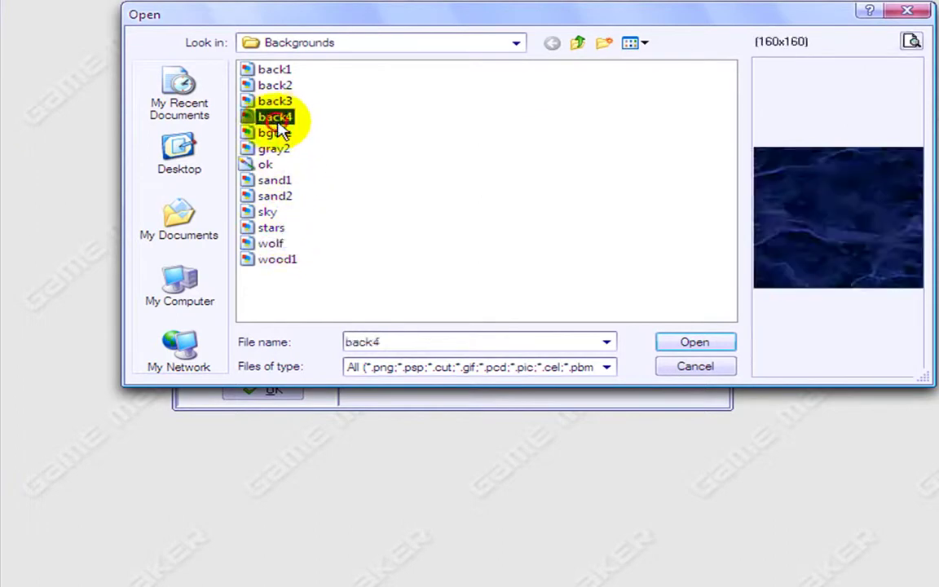
{"action": "left_click", "coordinate": [673, 342]}
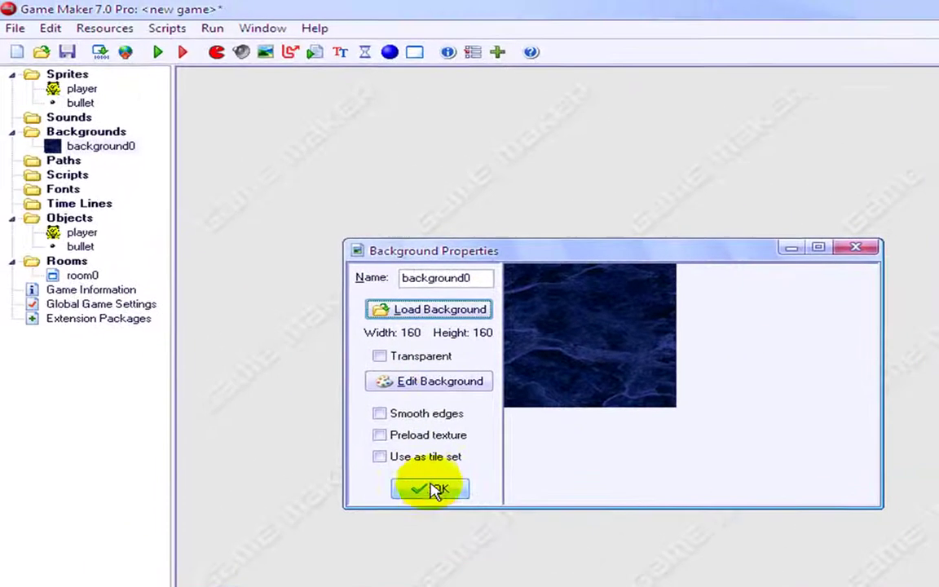
{"action": "left_click", "coordinate": [436, 489]}
Step: Reopen room0 and assign background0 as its Background 0
{"action": "double_click", "coordinate": [73, 276]}
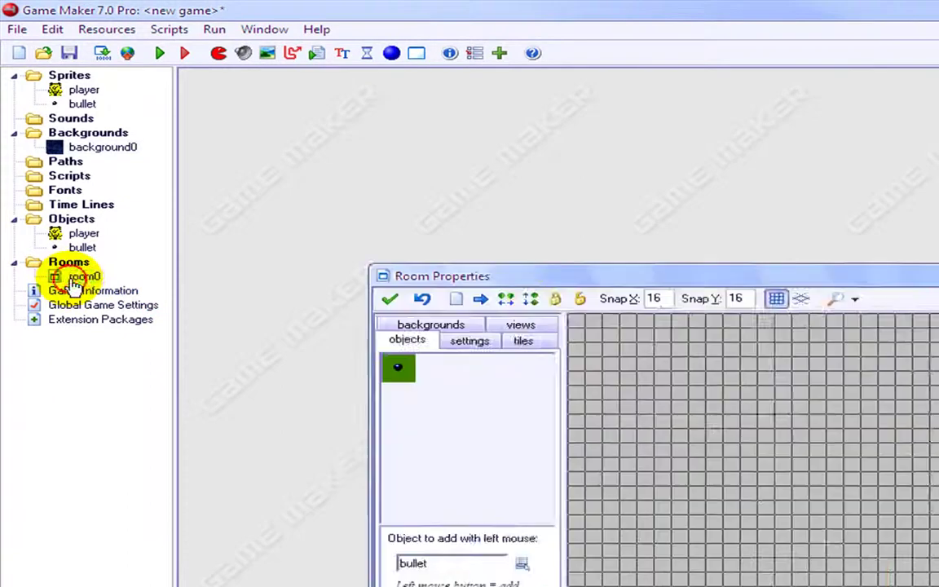
{"action": "left_click", "coordinate": [439, 324]}
{"action": "left_click_drag", "start_coordinate": [554, 280], "coordinate": [570, 153]}
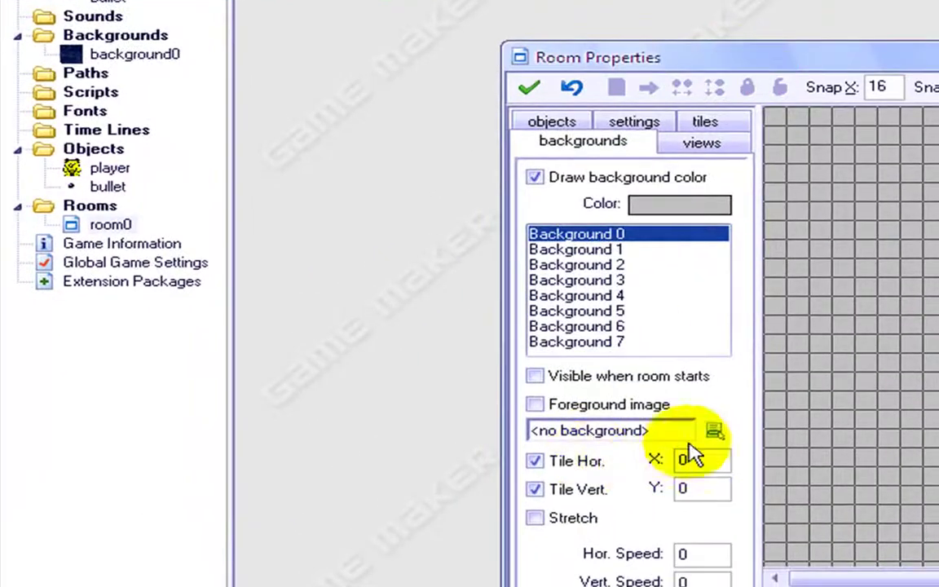
{"action": "left_click", "coordinate": [714, 430]}
{"action": "left_click", "coordinate": [848, 471]}
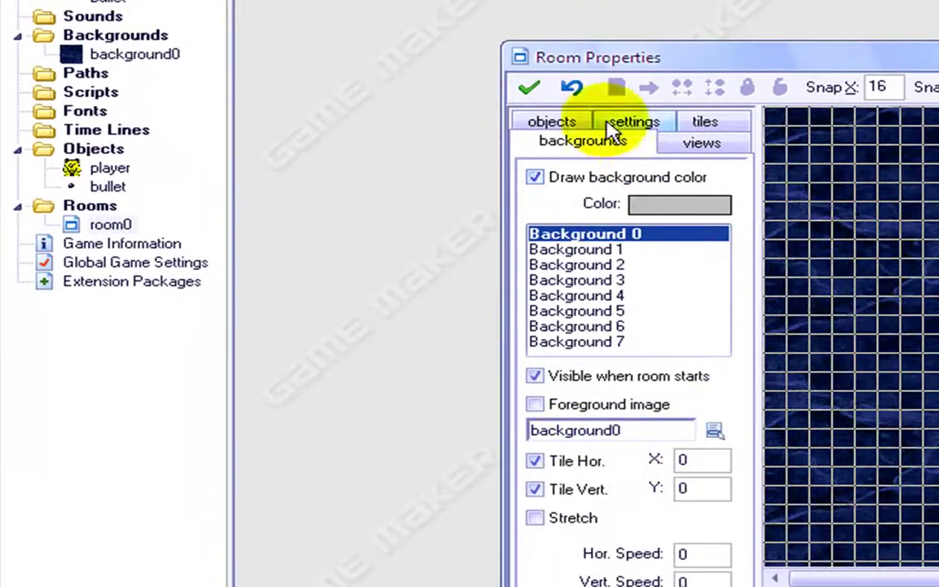
Step: Choose player as the object to add, place one instance in the room and confirm the room
{"action": "left_click", "coordinate": [542, 122]}
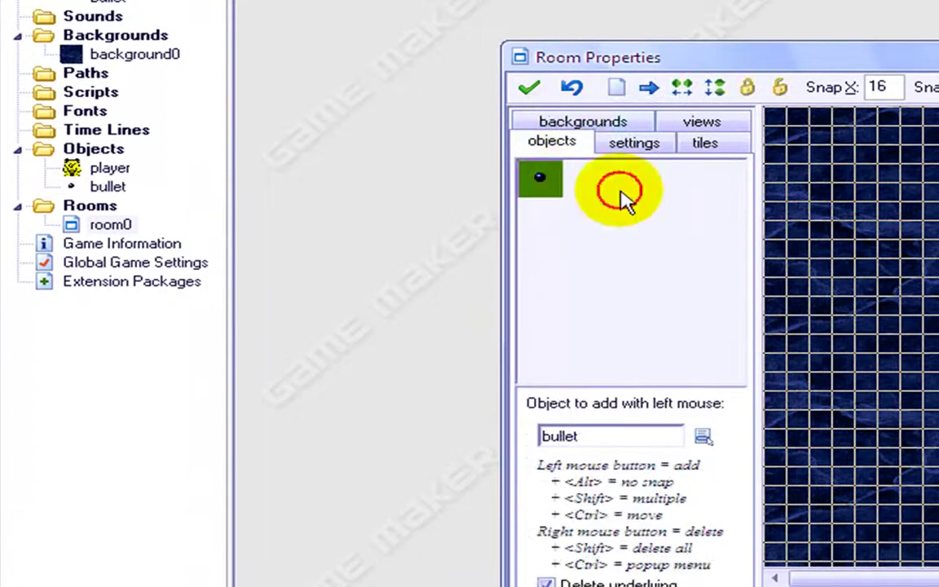
{"action": "left_click", "coordinate": [703, 436]}
{"action": "left_click", "coordinate": [750, 459]}
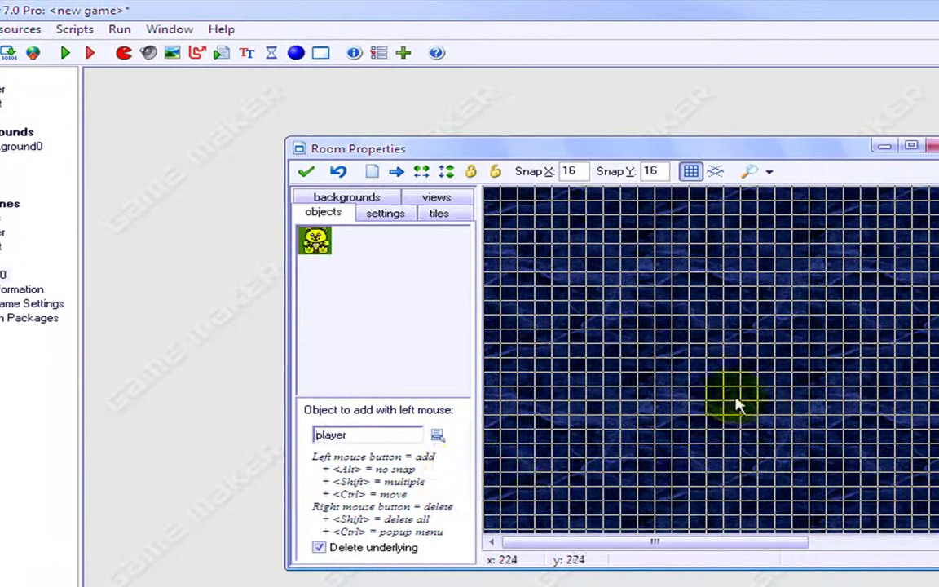
{"action": "left_click", "coordinate": [305, 171]}
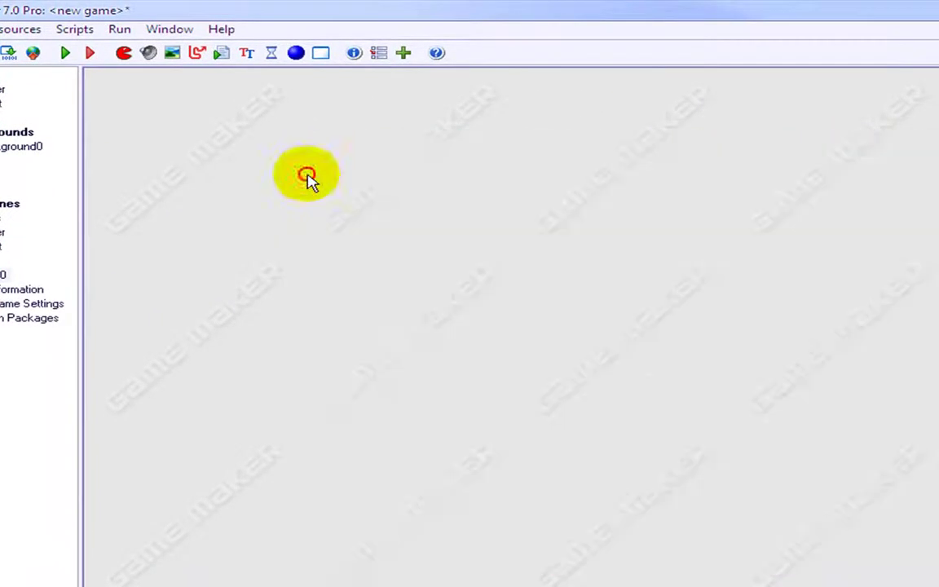
Step: Run the game, test firing bullets in several directions around the player, and close the game window
{"action": "left_click", "coordinate": [70, 57]}
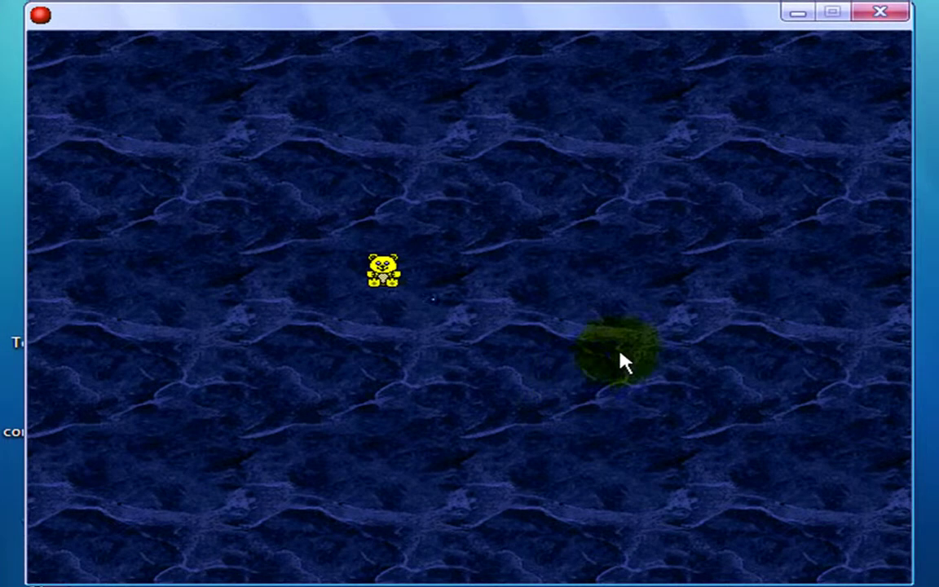
{"action": "left_click", "coordinate": [580, 148]}
{"action": "left_click", "coordinate": [183, 175]}
{"action": "left_click", "coordinate": [266, 390]}
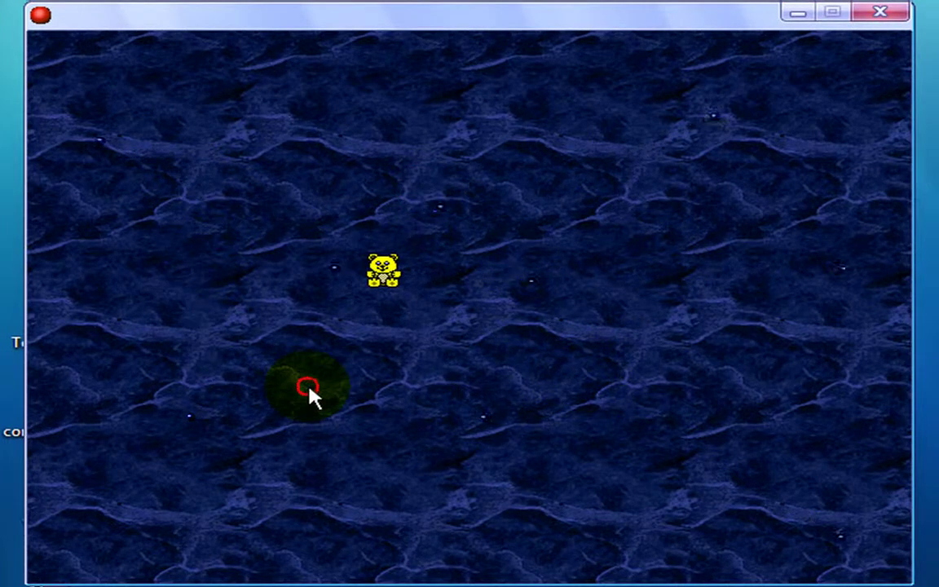
{"action": "left_click", "coordinate": [469, 216]}
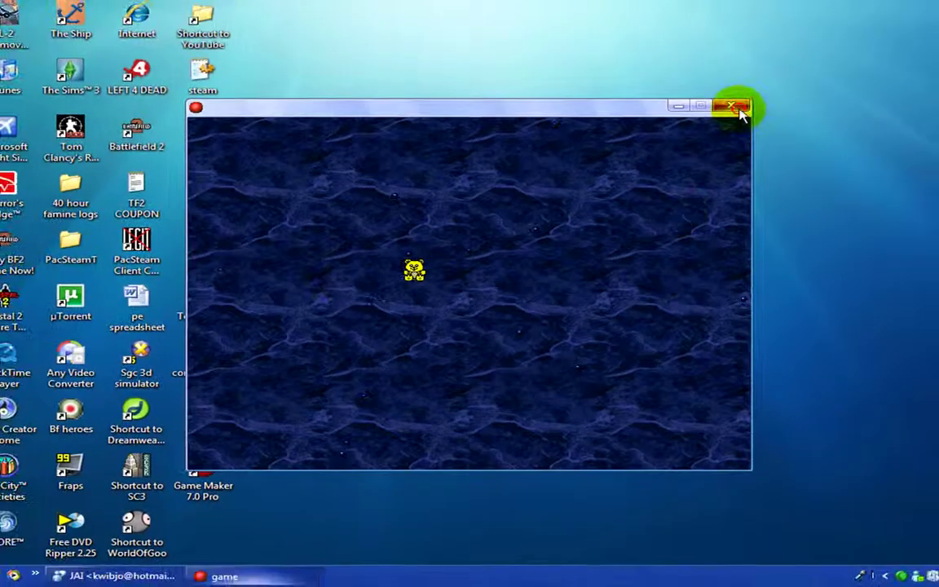
{"action": "left_click", "coordinate": [732, 107]}
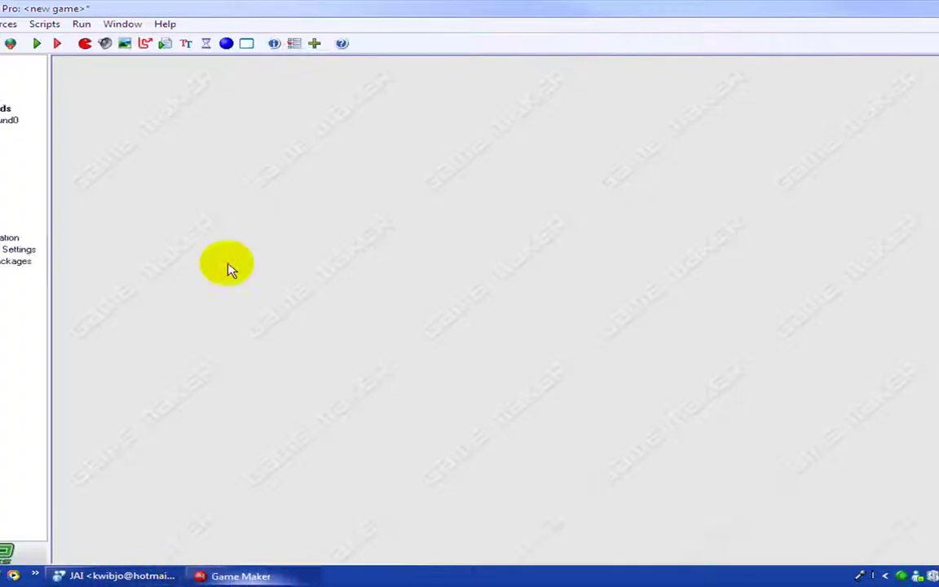
Step: Create a sprite from the Ghost1 image, name it ghost and confirm it
{"action": "left_click", "coordinate": [81, 45]}
{"action": "left_click", "coordinate": [120, 115]}
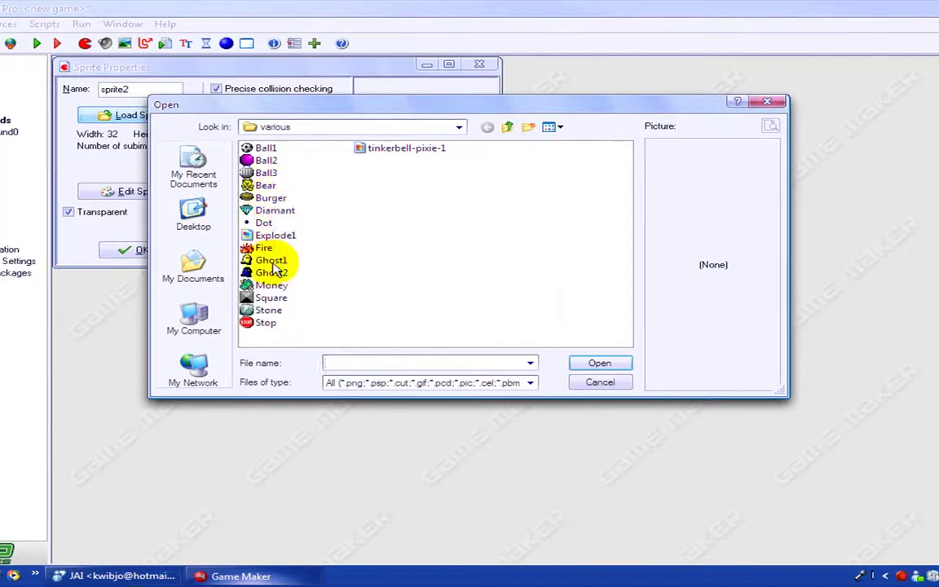
{"action": "left_click", "coordinate": [587, 366]}
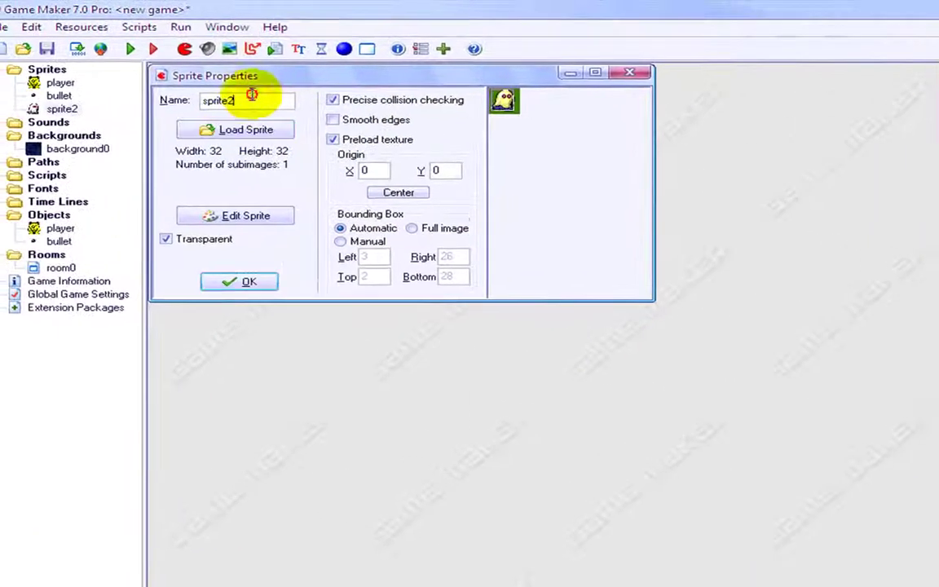
{"action": "left_click_drag", "start_coordinate": [252, 95], "coordinate": [143, 94]}
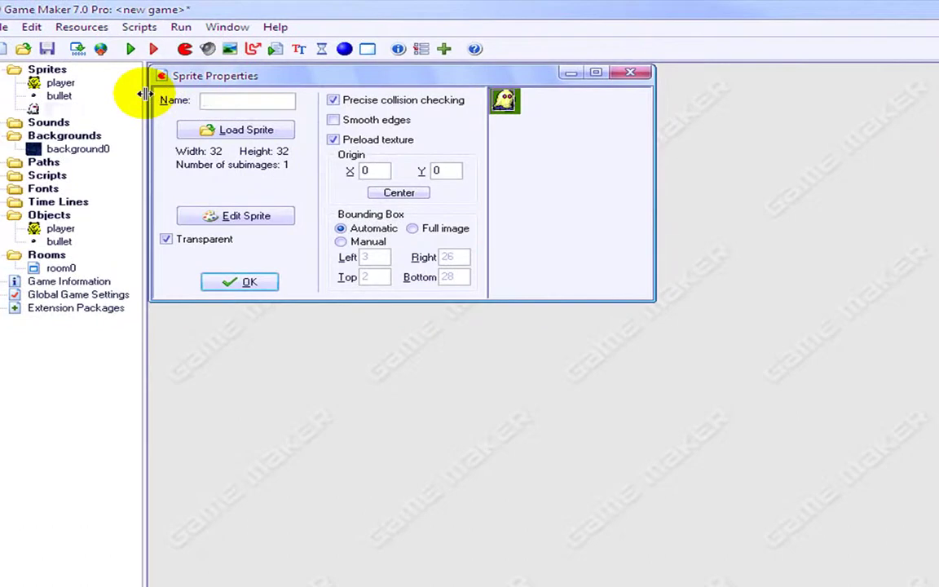
{"action": "left_click", "coordinate": [258, 283]}
Step: Create an object named ghost, assign it the ghost sprite and add a Create event
{"action": "left_click", "coordinate": [344, 49]}
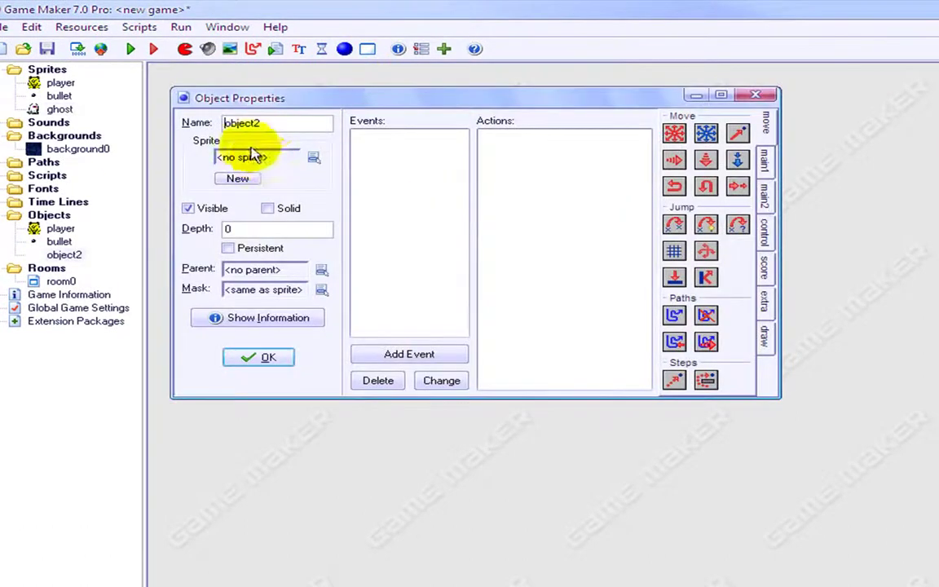
{"action": "left_click_drag", "start_coordinate": [216, 131], "coordinate": [133, 129]}
{"action": "type", "text": "ghost"}
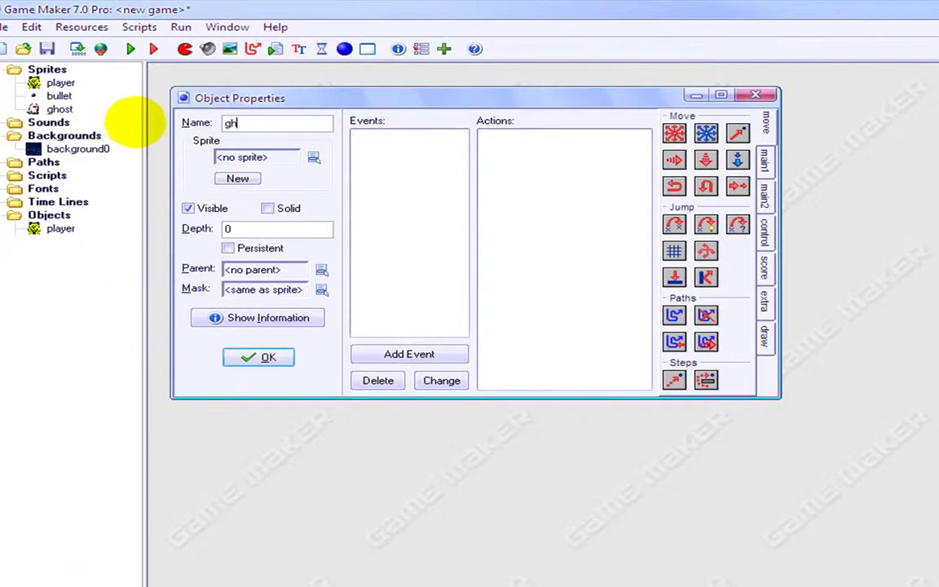
{"action": "left_click", "coordinate": [319, 160]}
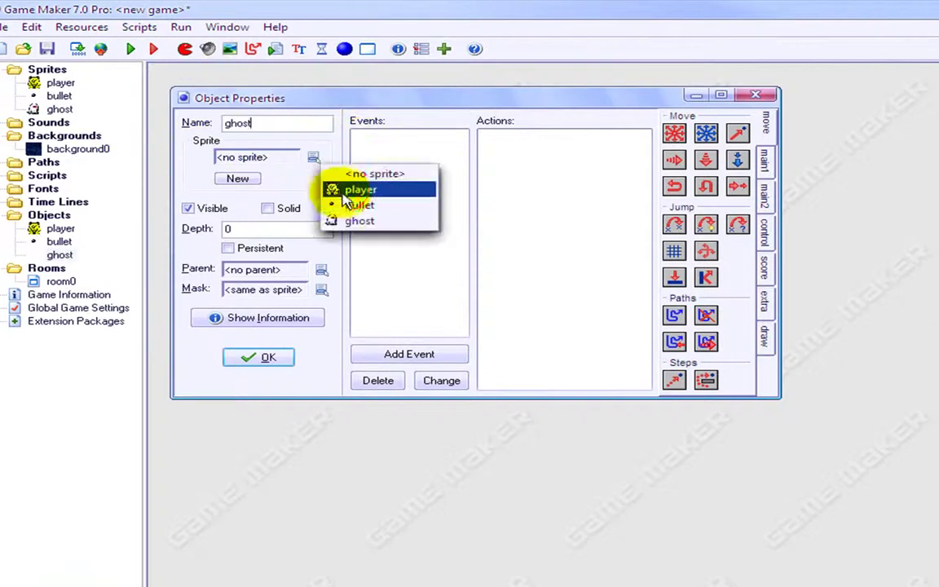
{"action": "left_click", "coordinate": [377, 223]}
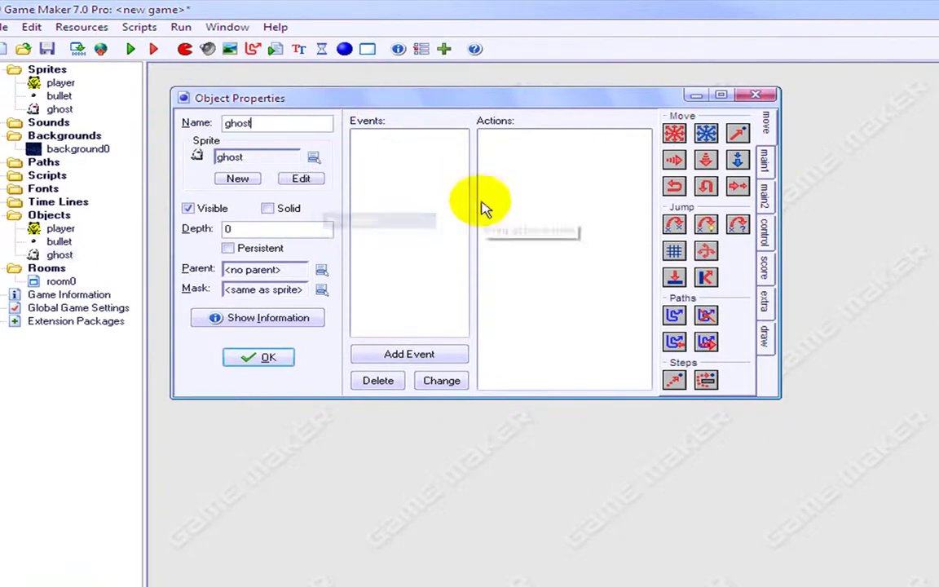
{"action": "left_click", "coordinate": [419, 355]}
{"action": "left_click", "coordinate": [562, 290]}
Step: Try out directions for a Move Fixed action in the ghost's Create event, and delete that action
{"action": "left_click_drag", "start_coordinate": [674, 136], "coordinate": [594, 165]}
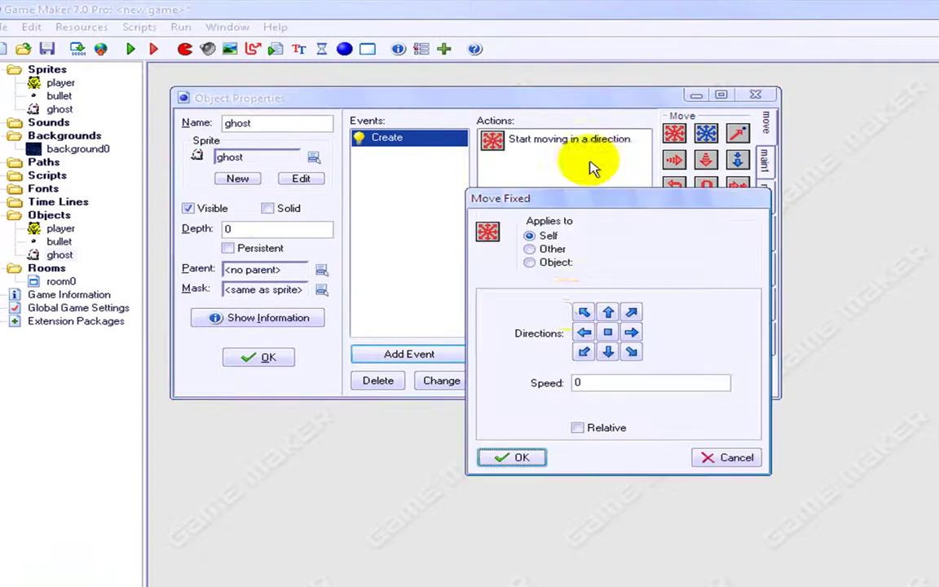
{"action": "left_click", "coordinate": [632, 352]}
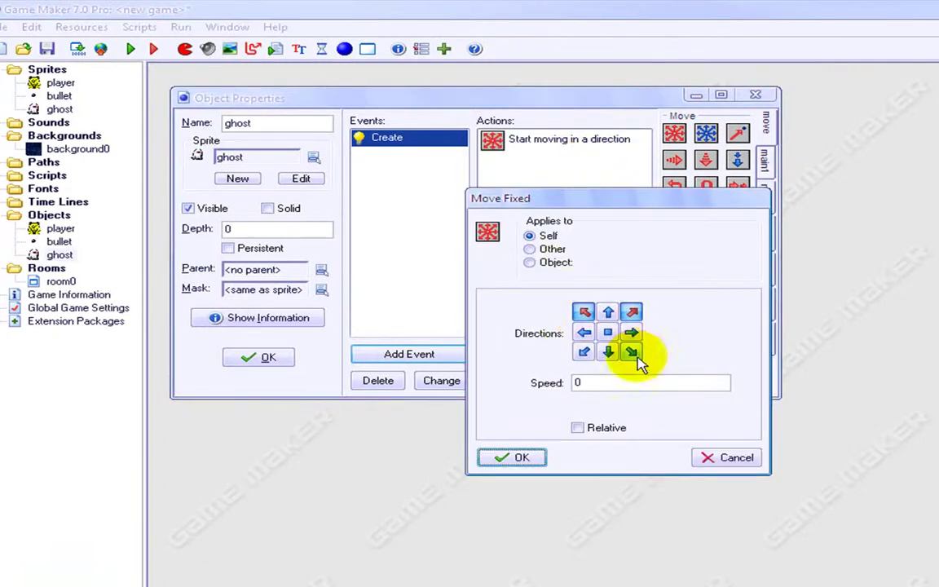
{"action": "left_click", "coordinate": [587, 350]}
{"action": "left_click", "coordinate": [587, 351]}
{"action": "left_click", "coordinate": [607, 352]}
{"action": "left_click", "coordinate": [631, 351]}
{"action": "left_click", "coordinate": [631, 312]}
{"action": "left_click", "coordinate": [583, 312]}
{"action": "left_click", "coordinate": [583, 332]}
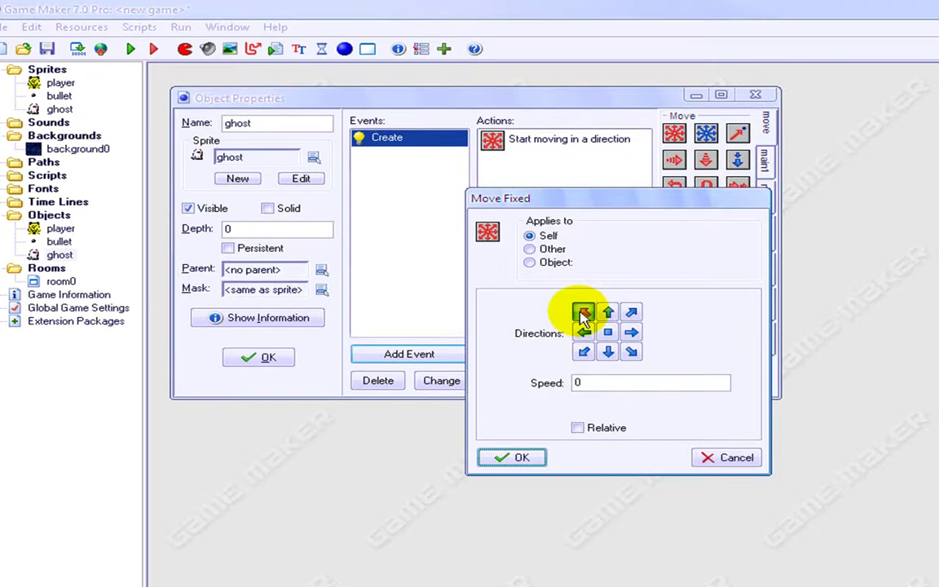
{"action": "left_click", "coordinate": [526, 457]}
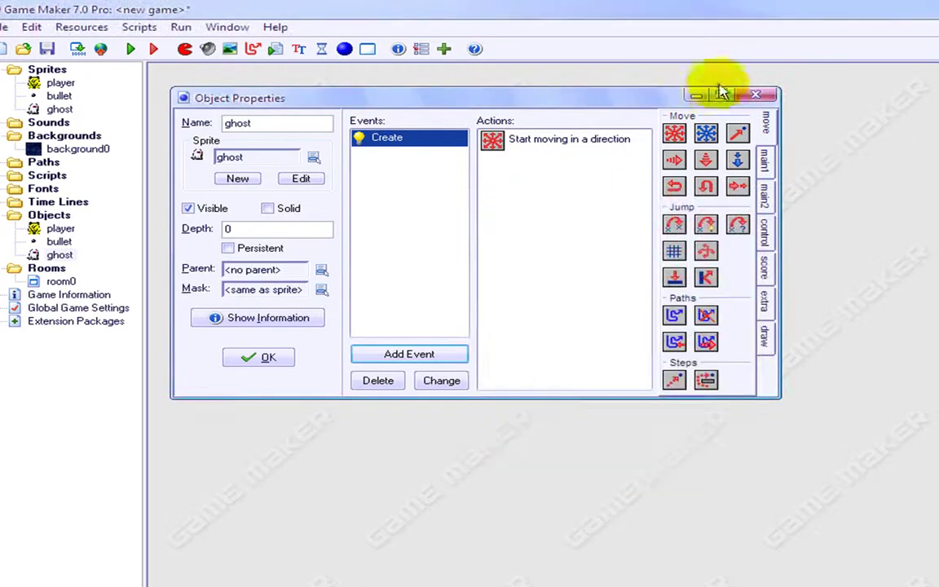
{"action": "left_click", "coordinate": [569, 145]}
{"action": "key", "text": "Delete"}
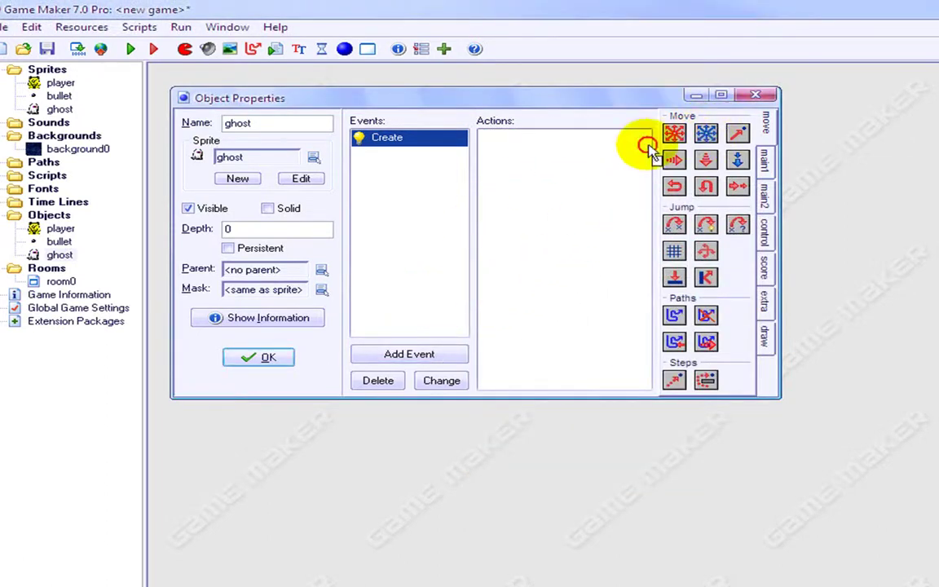
Step: Add a Move Free action with direction 1, applied to Self, to the ghost object's Create event
{"action": "left_click_drag", "start_coordinate": [705, 133], "coordinate": [554, 202]}
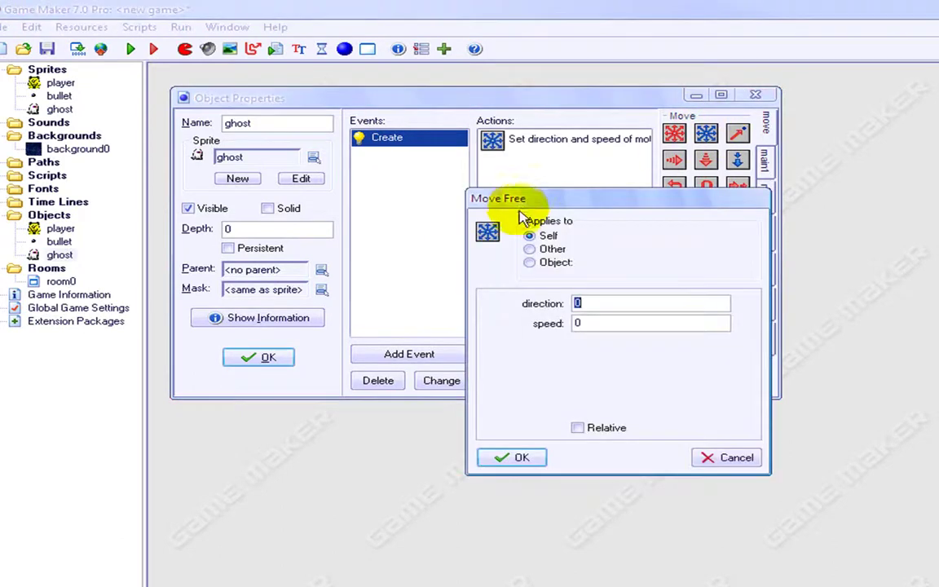
{"action": "type", "text": "1"}
{"action": "left_click", "coordinate": [602, 323]}
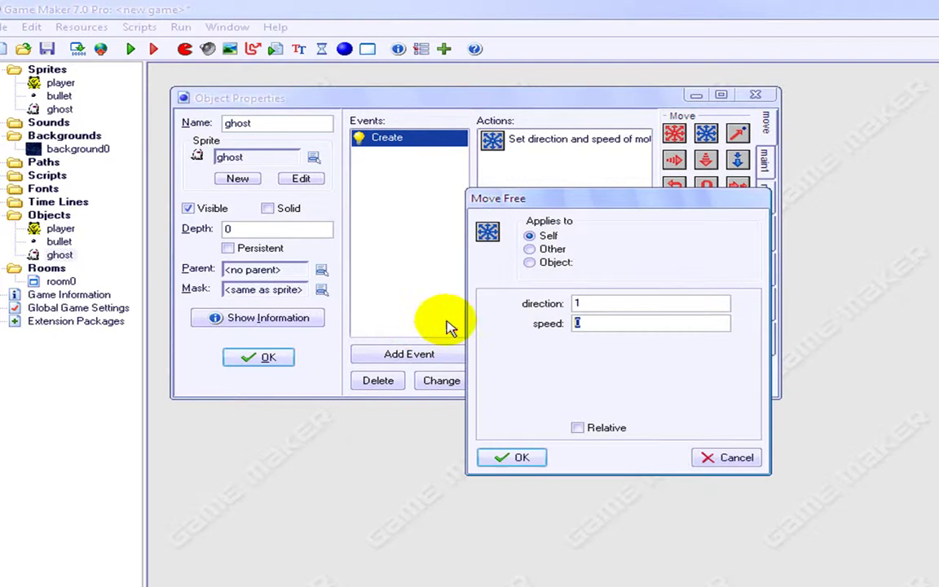
{"action": "left_click", "coordinate": [529, 458]}
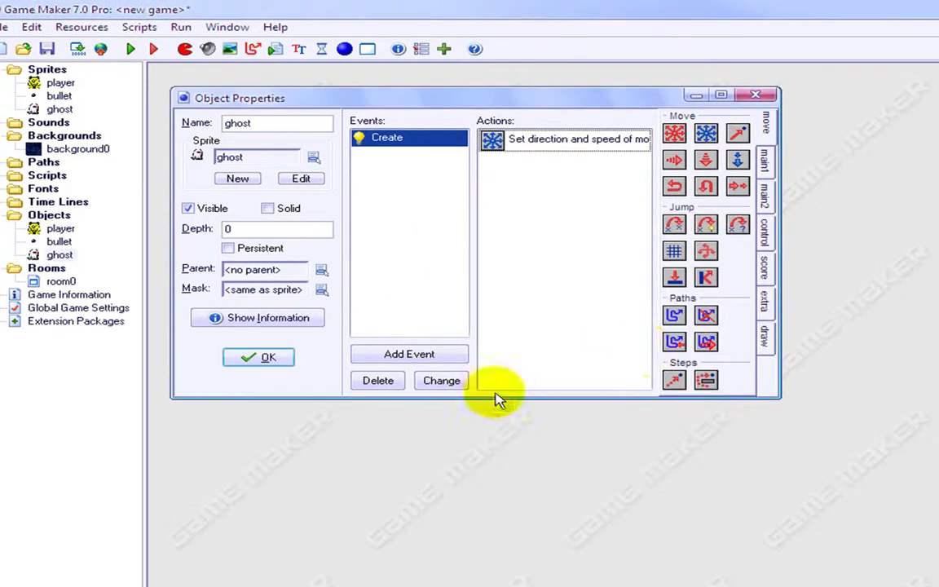
Step: Add a collision event with bullet to the ghost, give it a Destroy Instance action on Self, and confirm the object
{"action": "left_click", "coordinate": [430, 355]}
{"action": "left_click", "coordinate": [589, 374]}
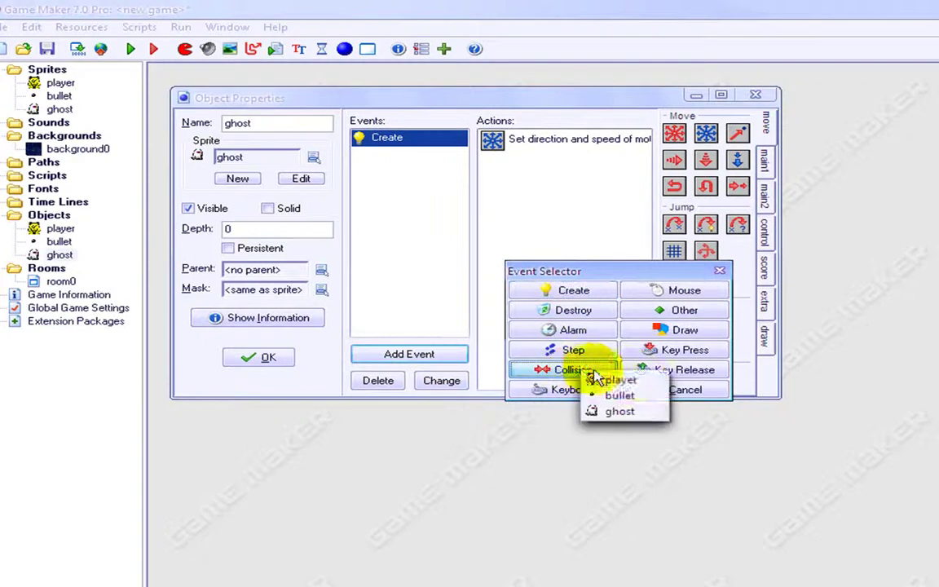
{"action": "left_click", "coordinate": [640, 396]}
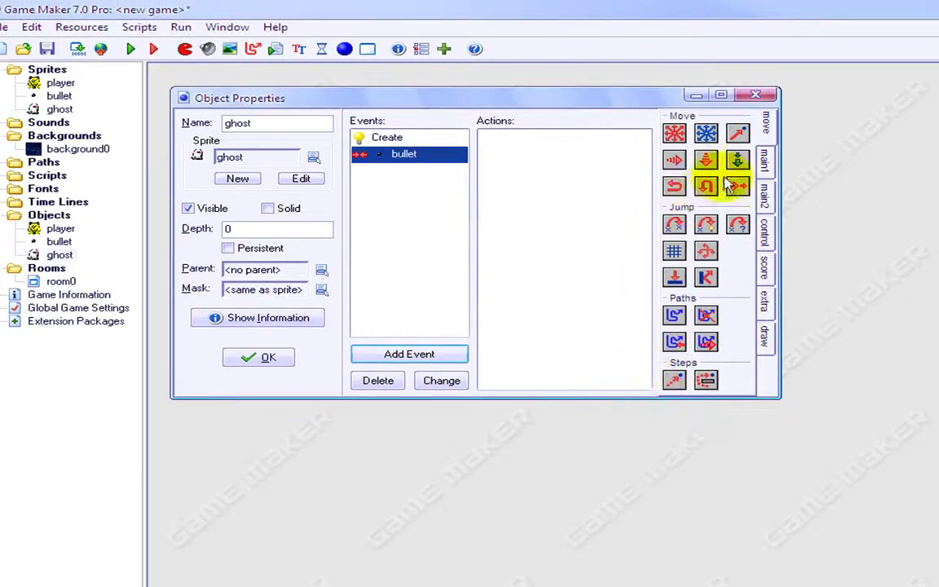
{"action": "left_click", "coordinate": [762, 165]}
{"action": "left_click_drag", "start_coordinate": [712, 157], "coordinate": [571, 153]}
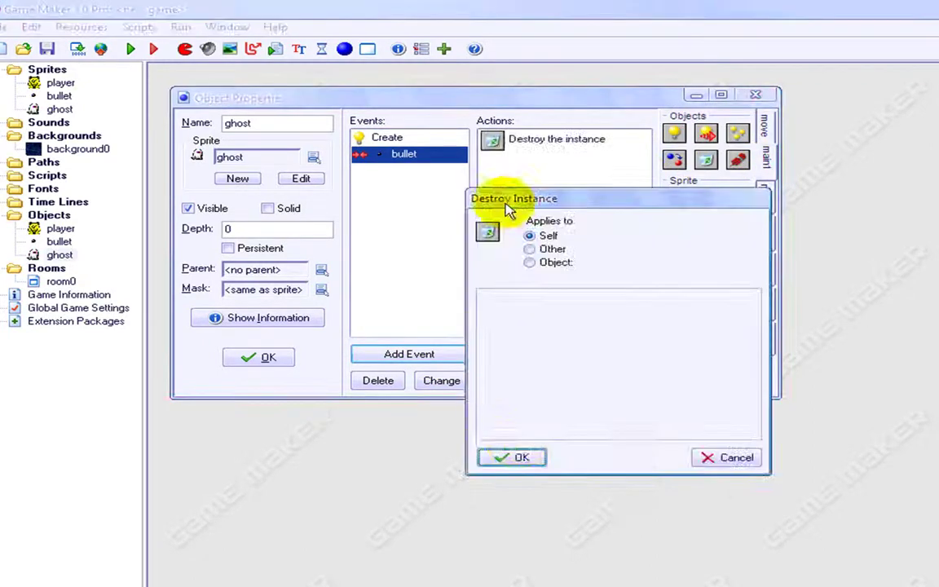
{"action": "left_click", "coordinate": [514, 453]}
{"action": "left_click", "coordinate": [285, 363]}
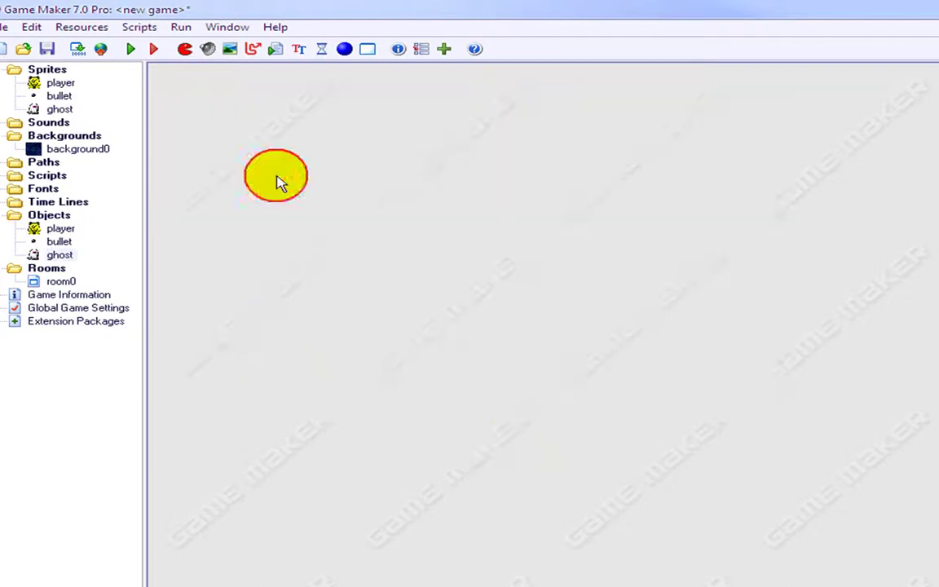
Step: Run the game to check the room, and close the game window
{"action": "left_click", "coordinate": [131, 49]}
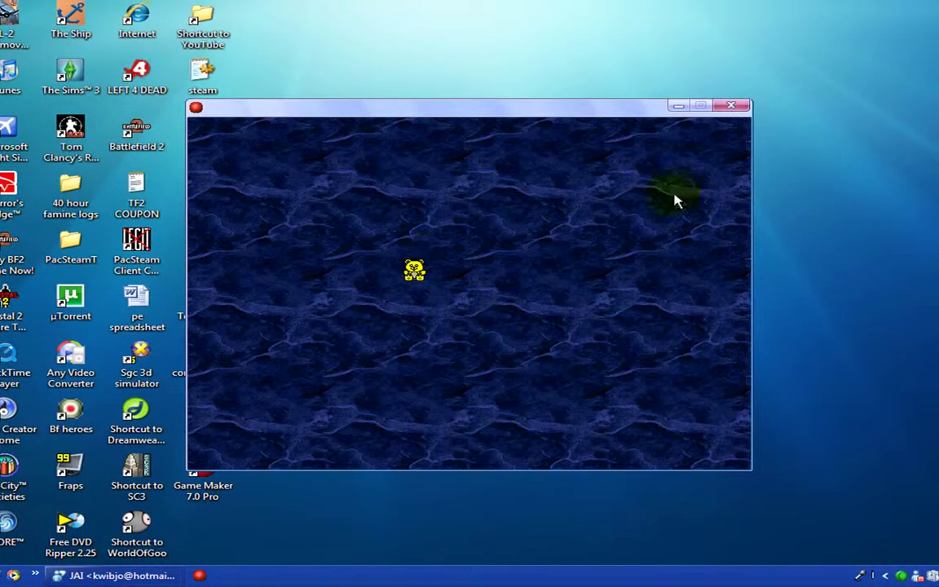
{"action": "left_click", "coordinate": [731, 106]}
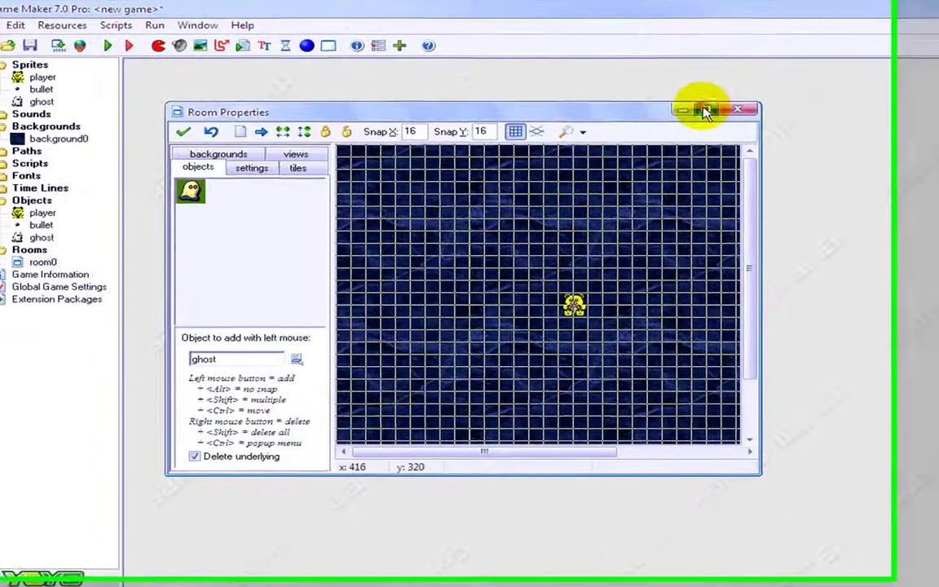
Step: Place four ghost objects around the player in room0, one toward each corner, and confirm the room
{"action": "left_click", "coordinate": [706, 111]}
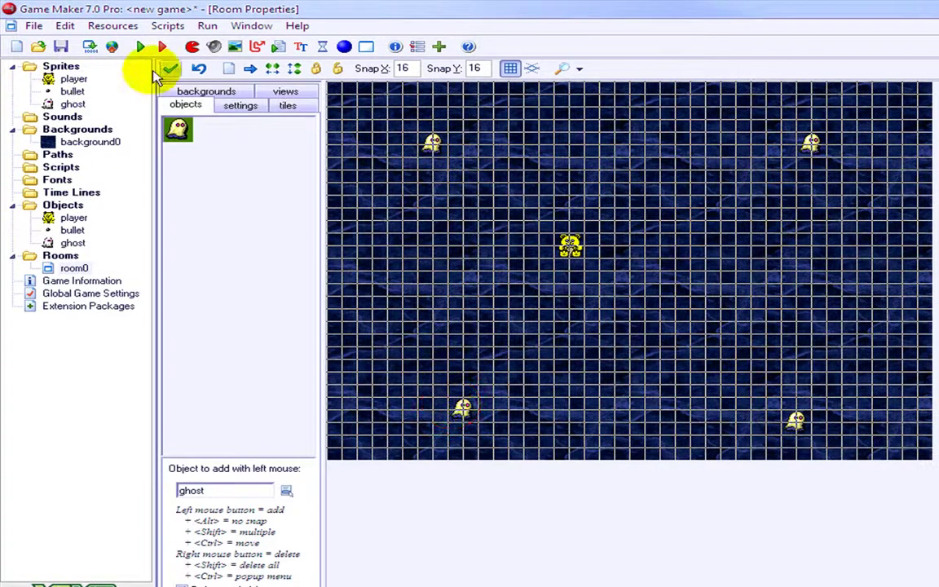
{"action": "left_click", "coordinate": [170, 68]}
Step: Run the game, test shooting bullets at the ghosts, and close the game window
{"action": "left_click", "coordinate": [141, 46]}
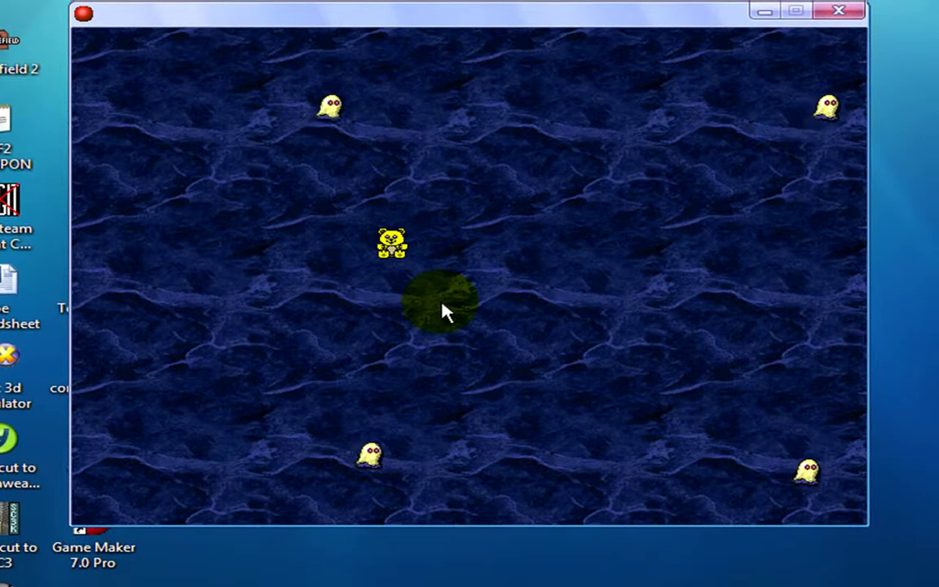
{"action": "left_click", "coordinate": [383, 129]}
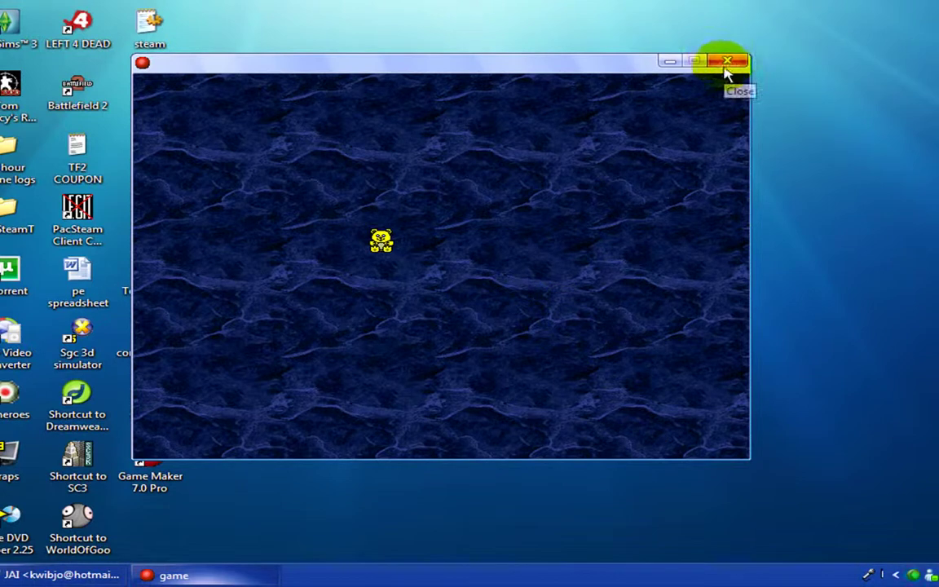
{"action": "left_click", "coordinate": [727, 70]}
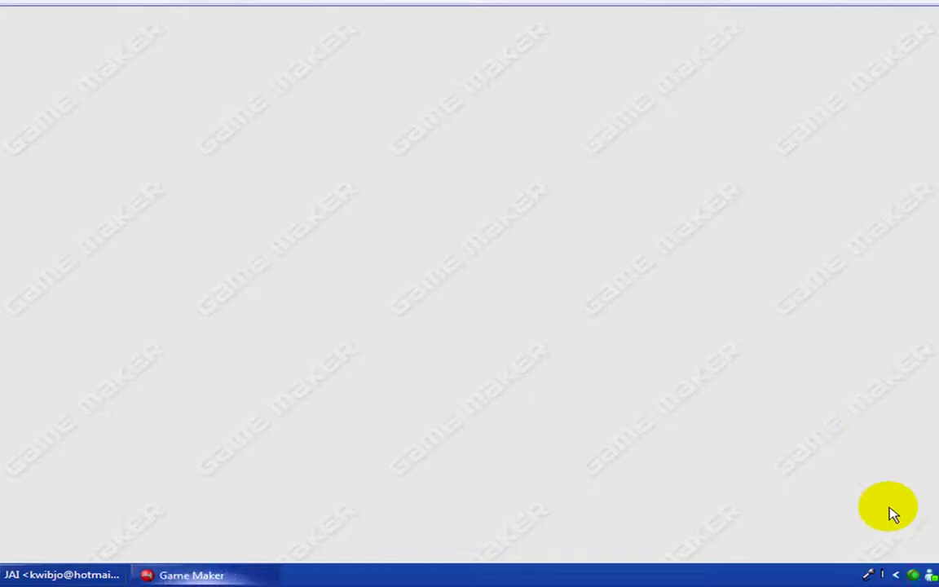